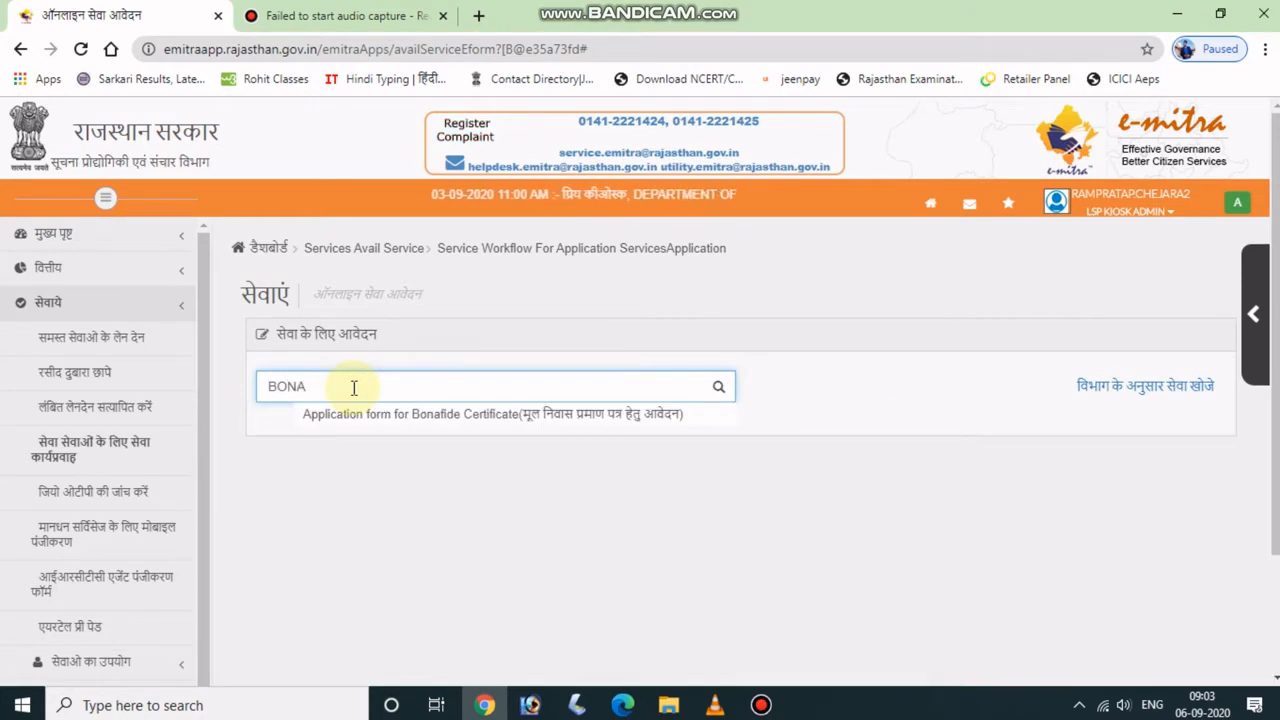
Open the Bonafide certificate service and fetch the applicant's profile using their eMitra registration number.
click(585, 418)
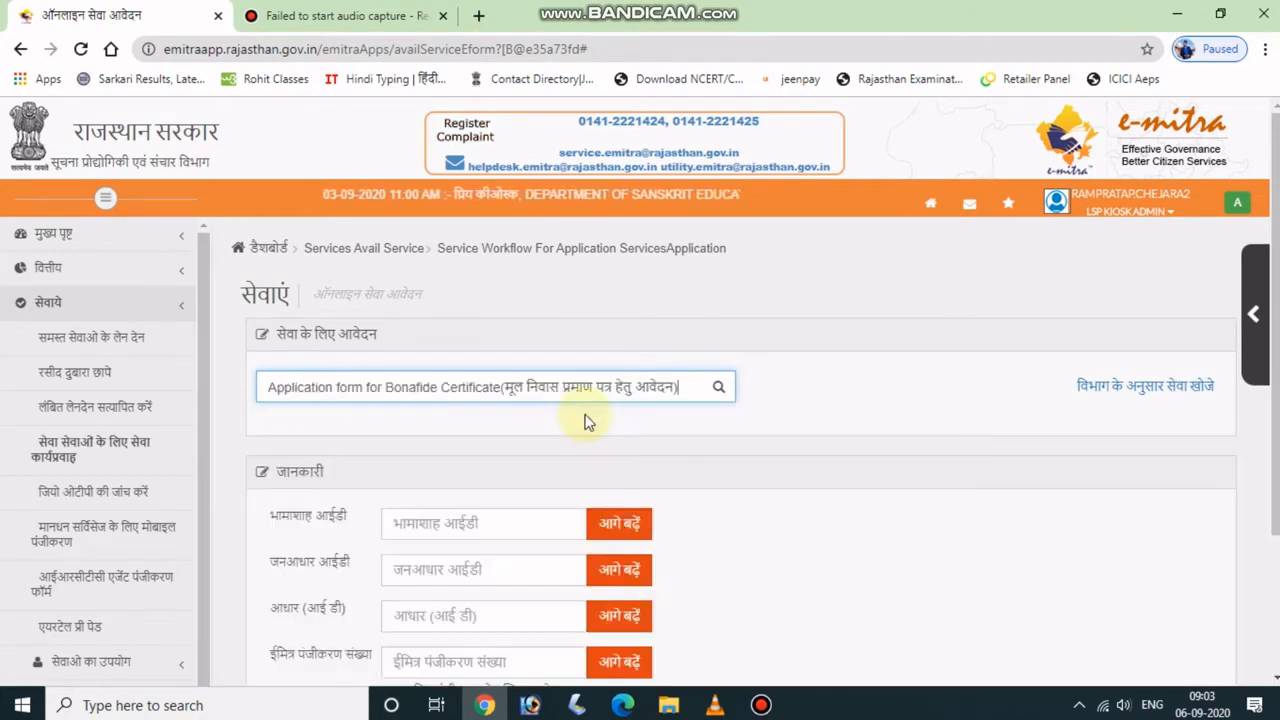
scroll(580, 610, down, 2)
click(516, 473)
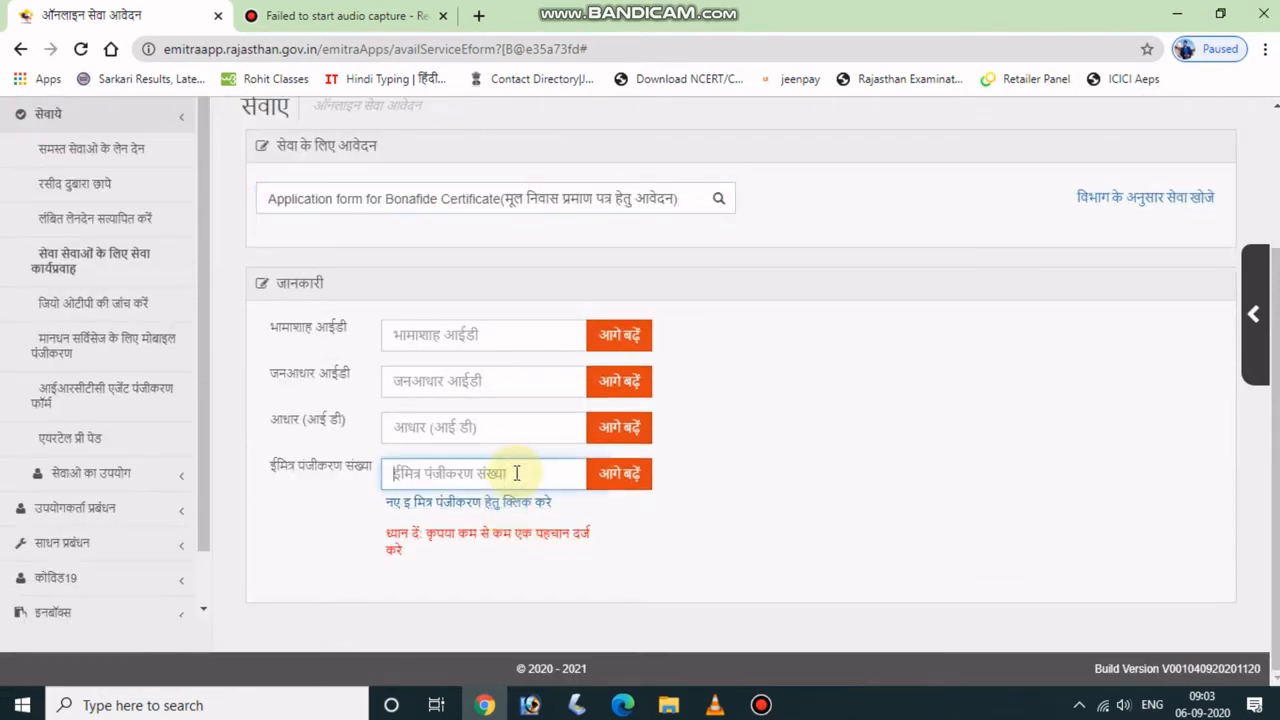
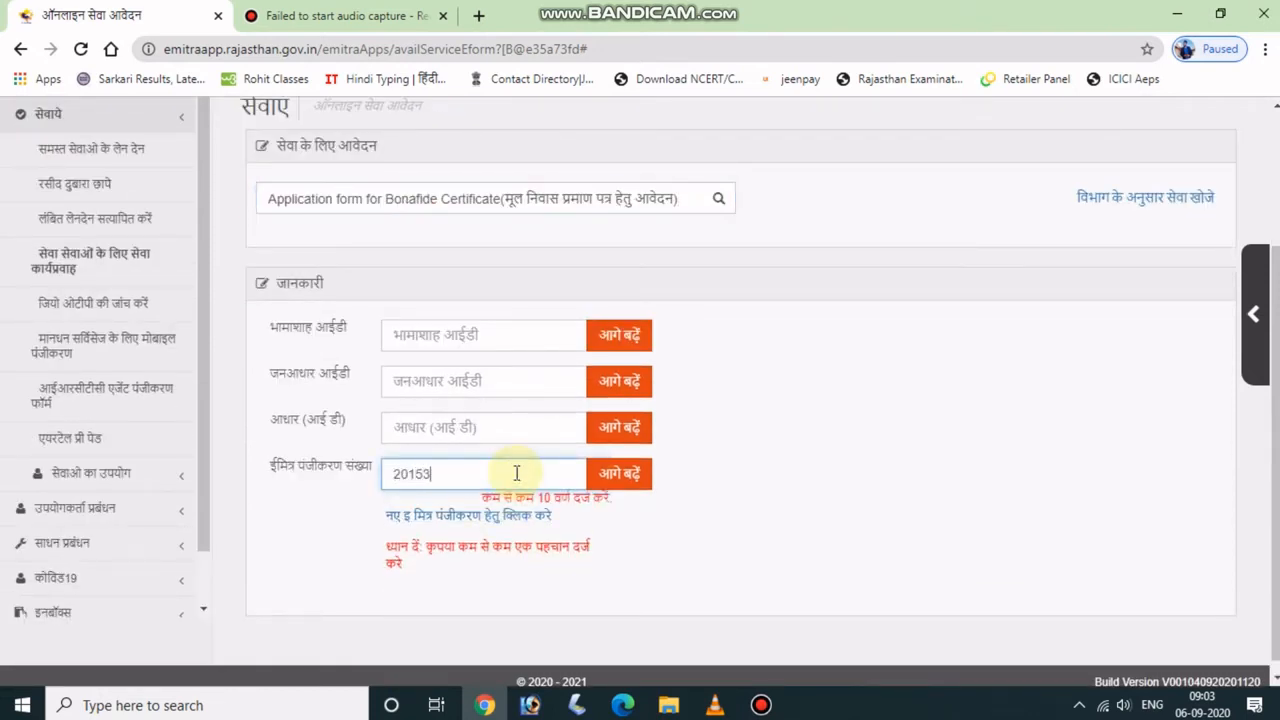
click(618, 476)
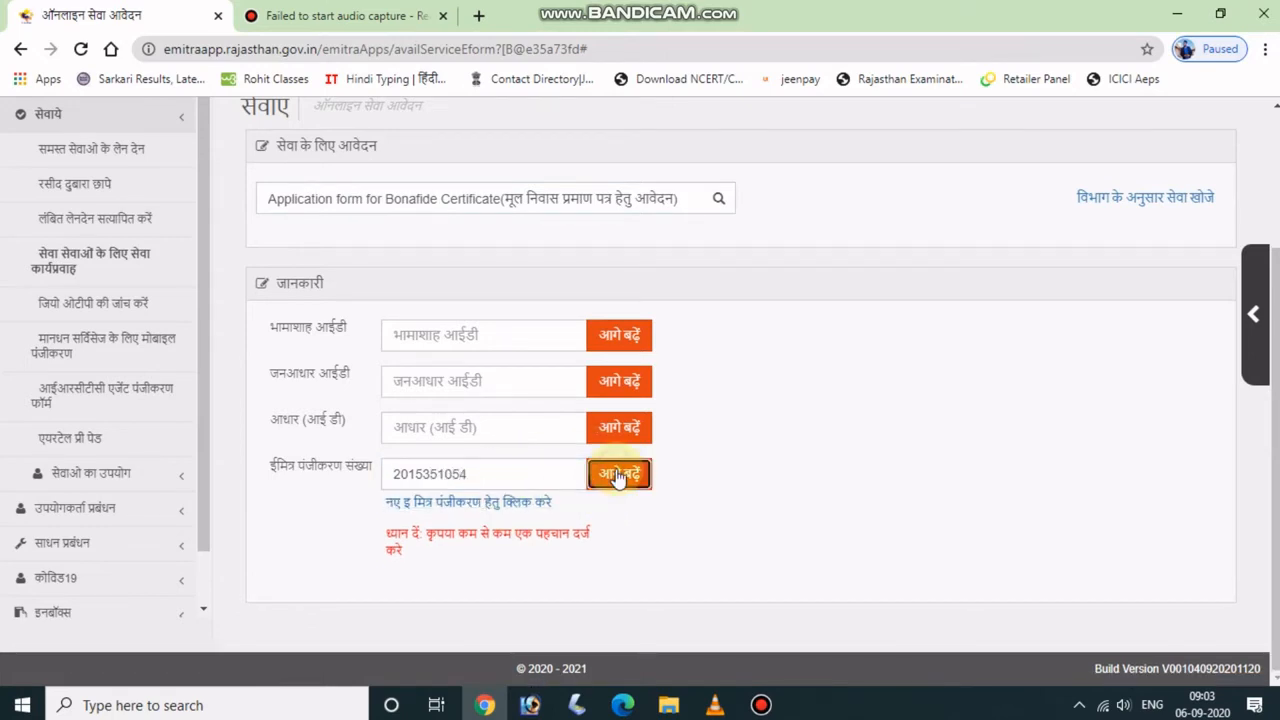
scroll(618, 478, down, 9)
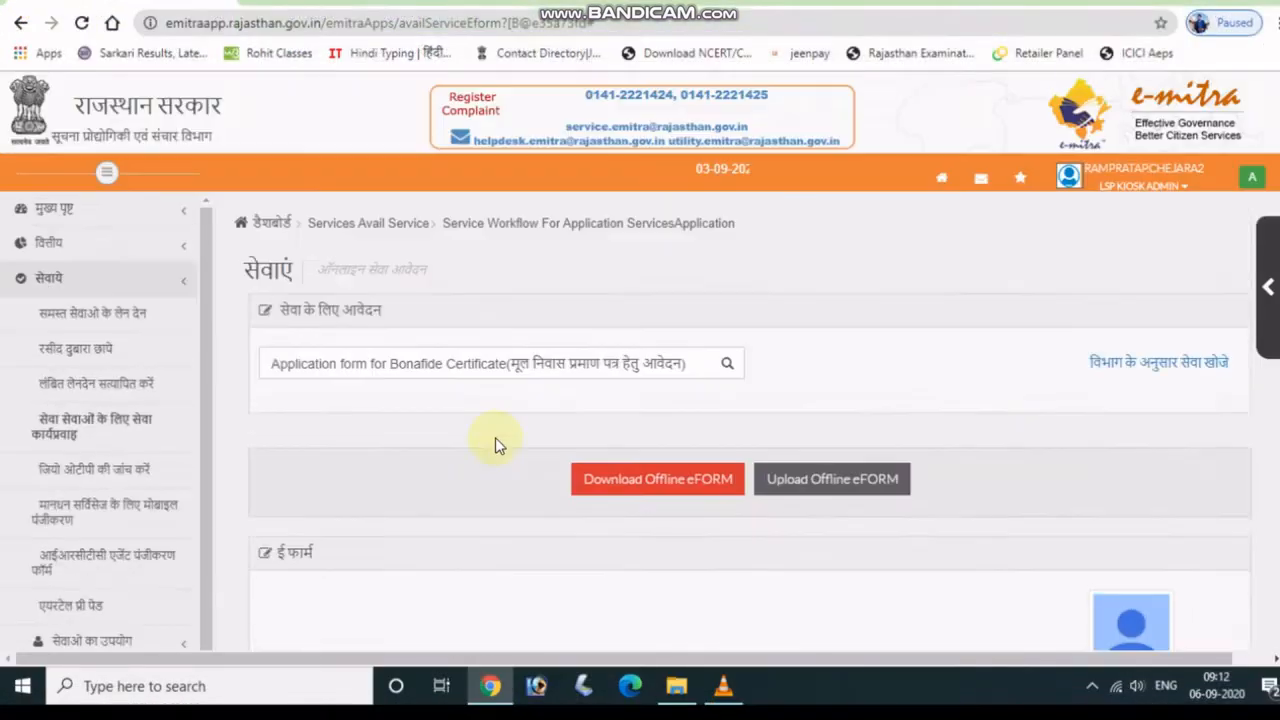
Choose img239.jpg from the applicant's Desktop folder and upload it as the form photo.
scroll(495, 437, down, 5)
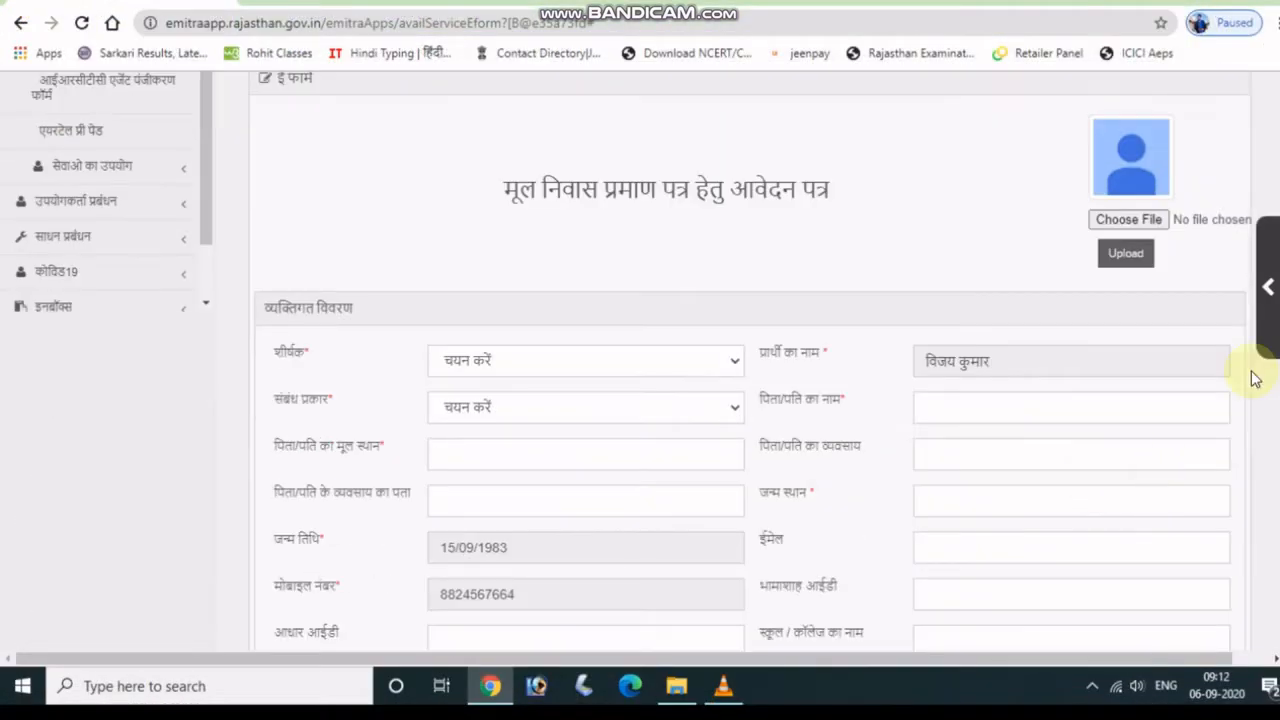
click(1130, 222)
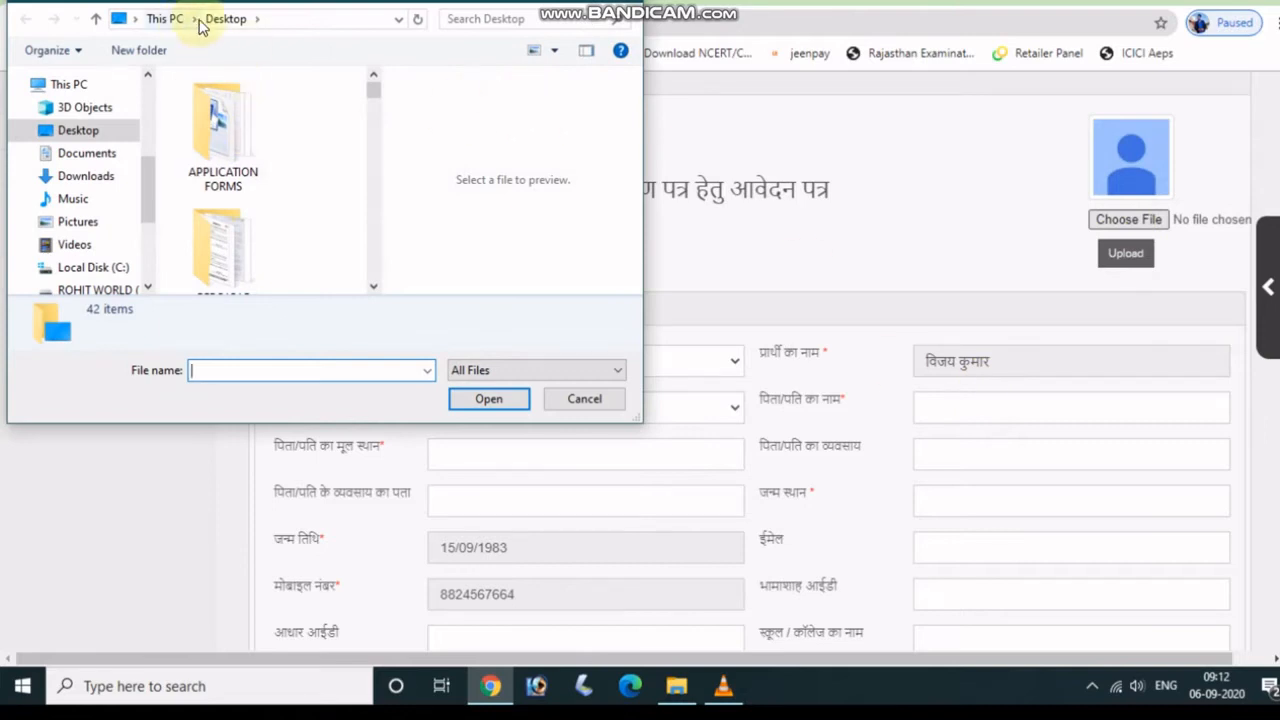
click(257, 20)
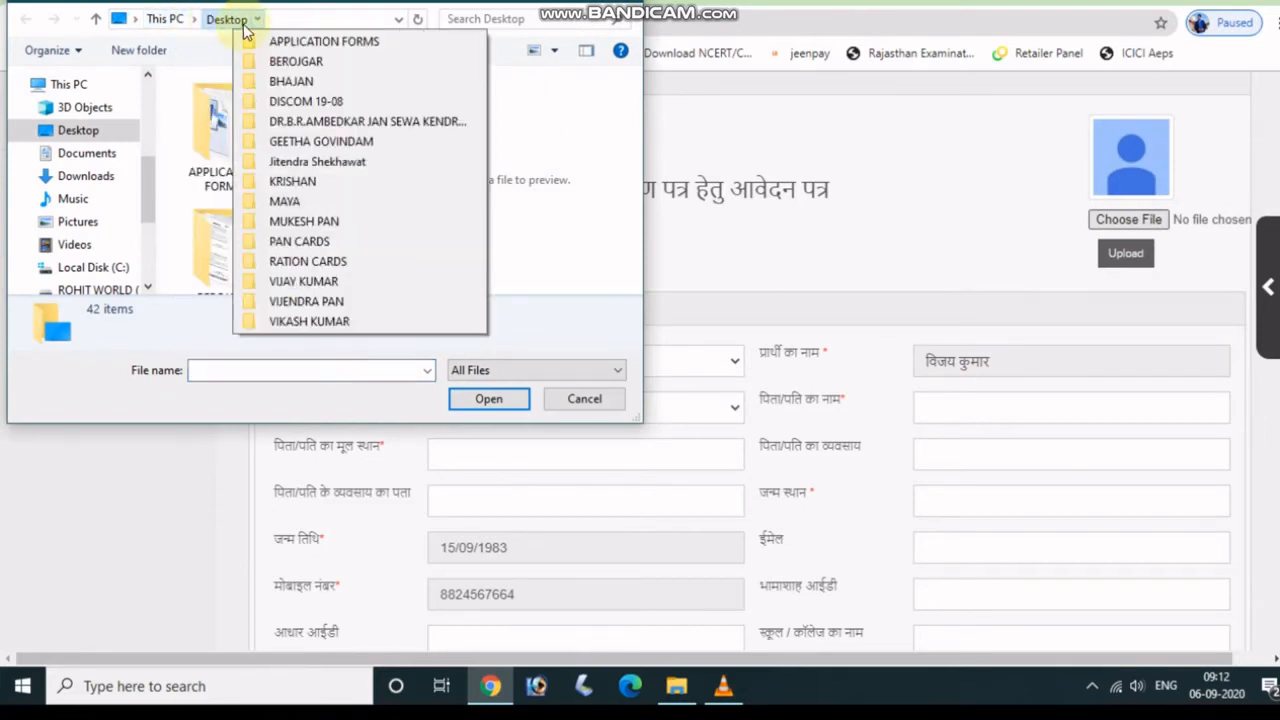
click(303, 281)
click(230, 147)
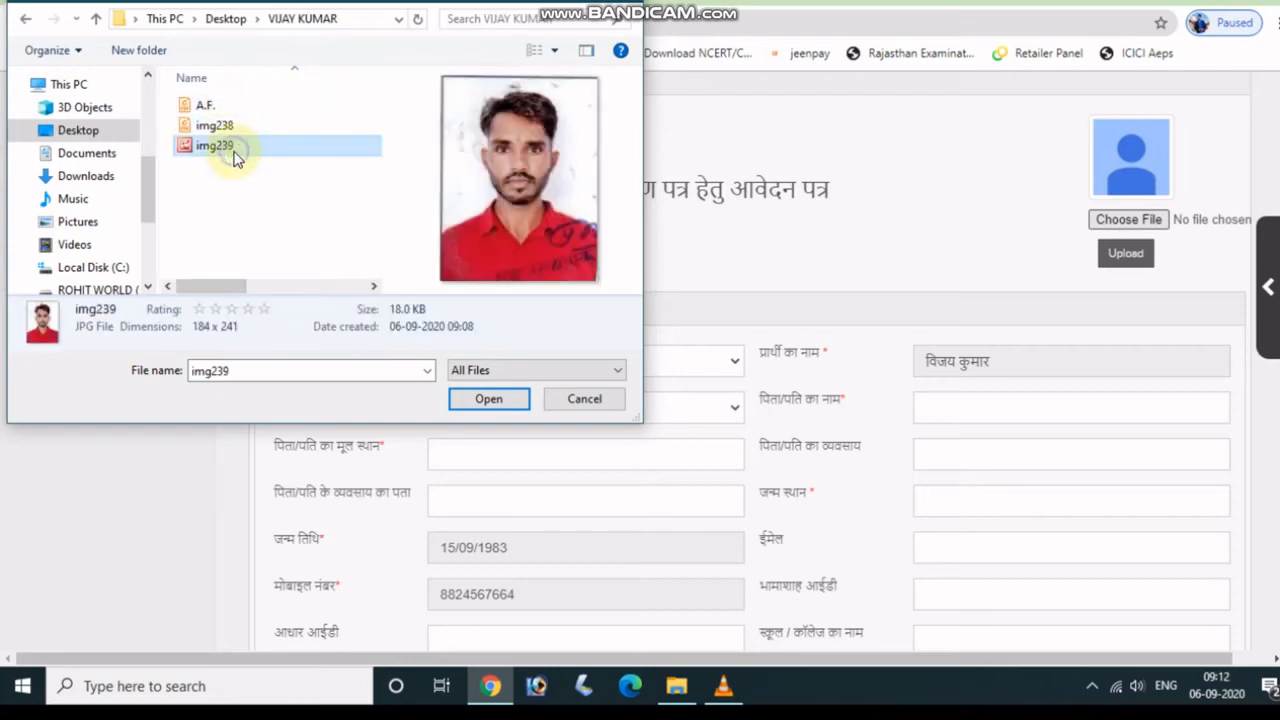
click(505, 403)
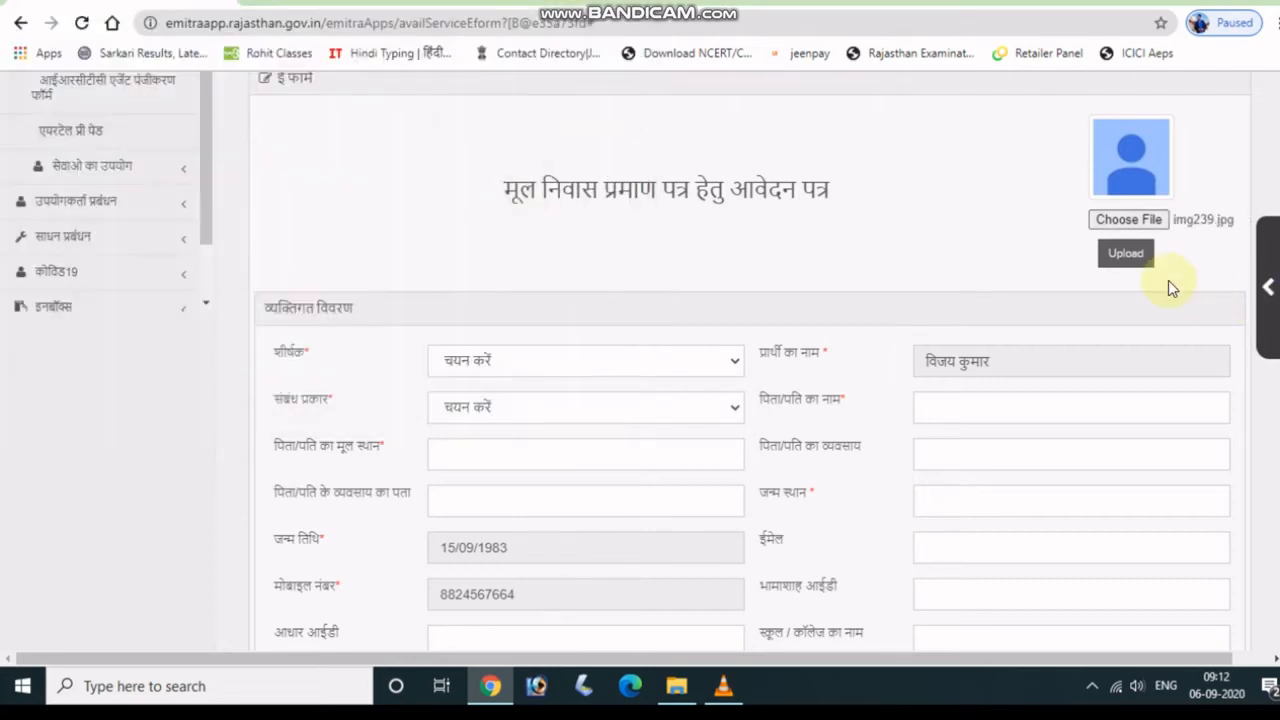
click(1138, 255)
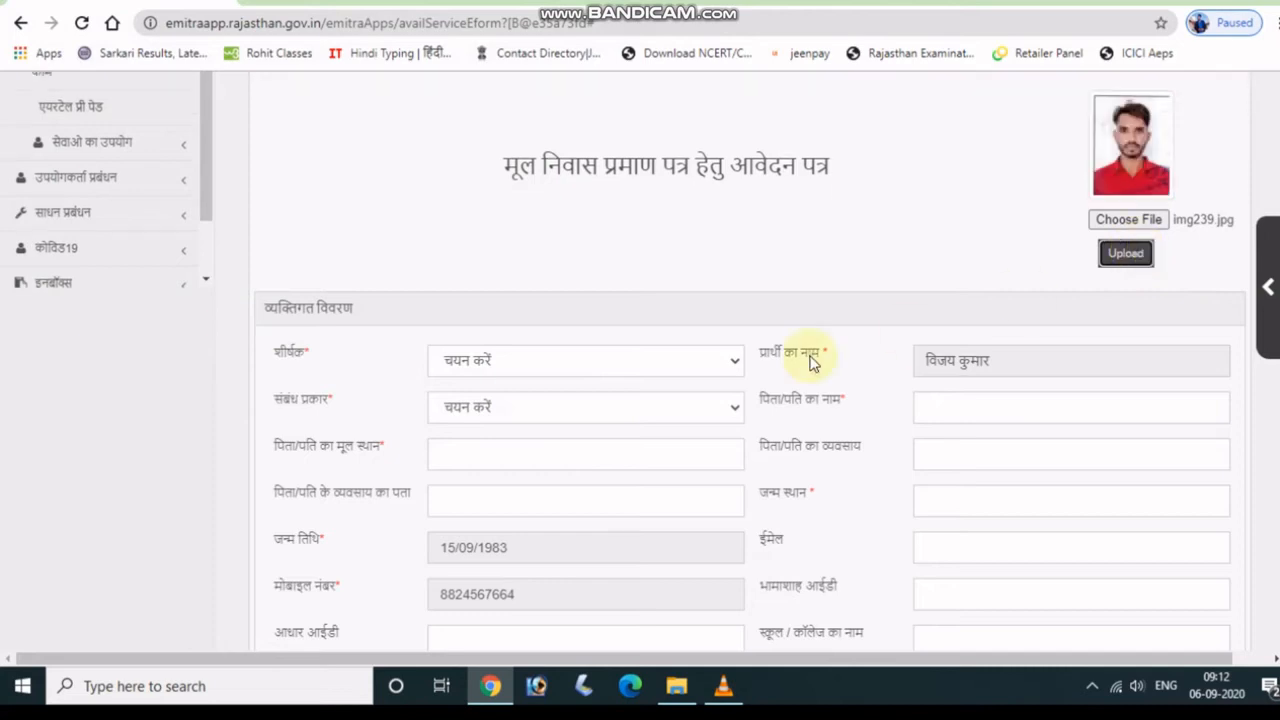
click(568, 365)
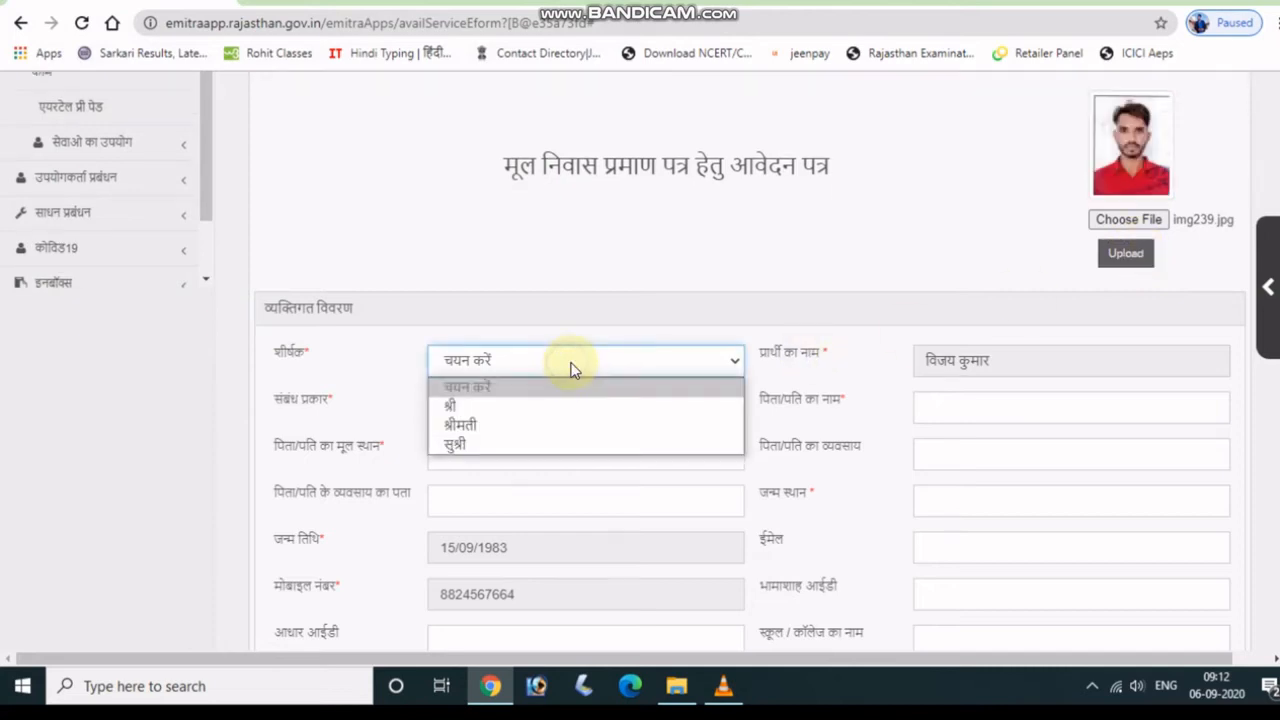
Set the title to श्री and the relation type to पिता.
click(470, 402)
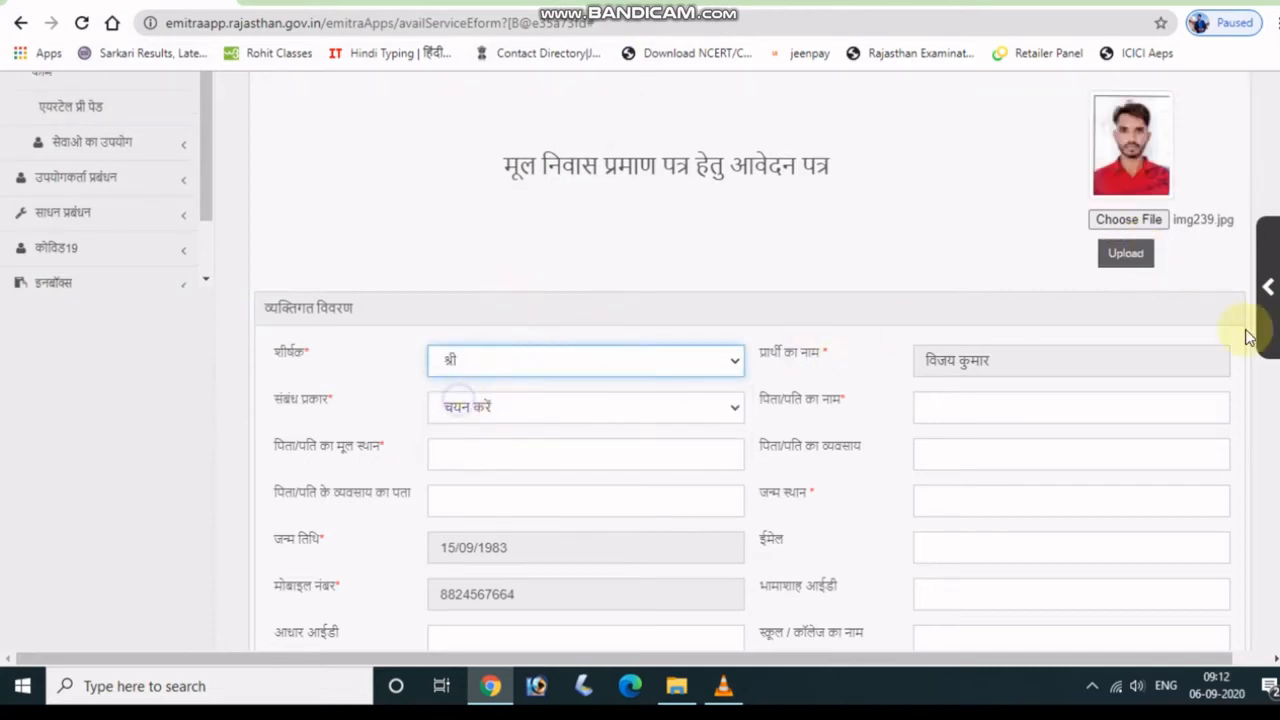
scroll(1043, 363, down, 1)
click(612, 313)
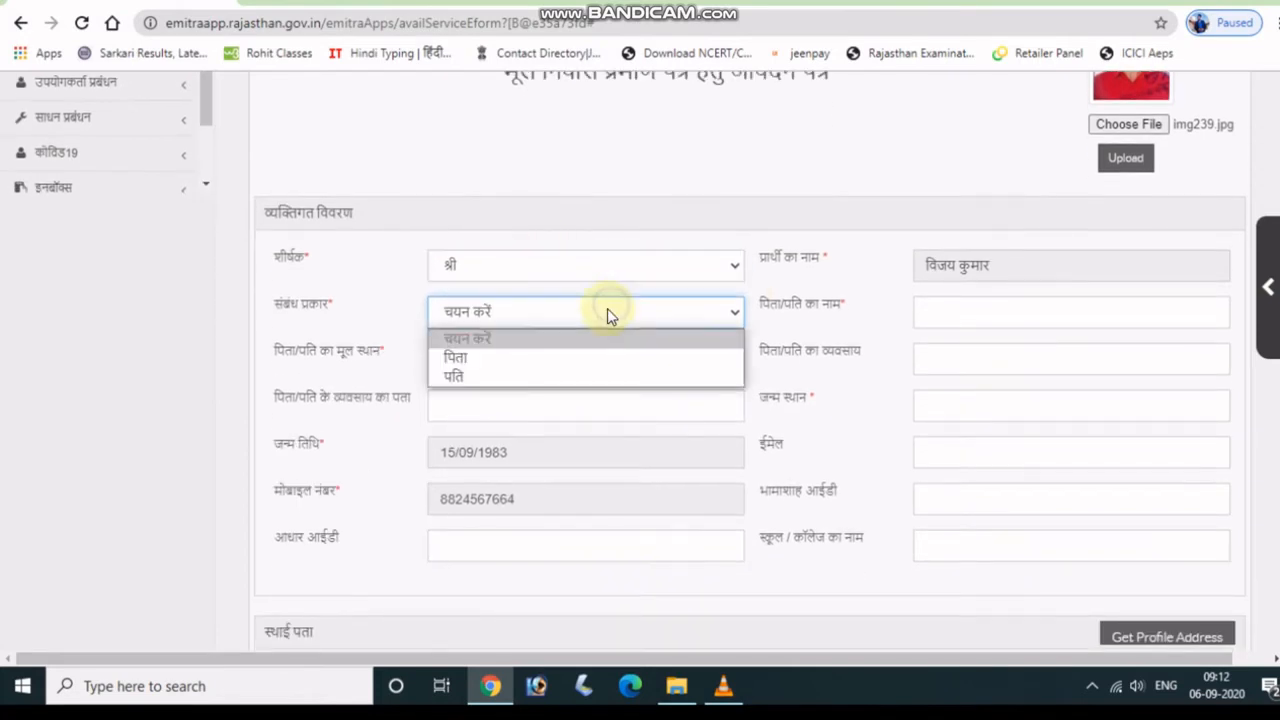
click(589, 364)
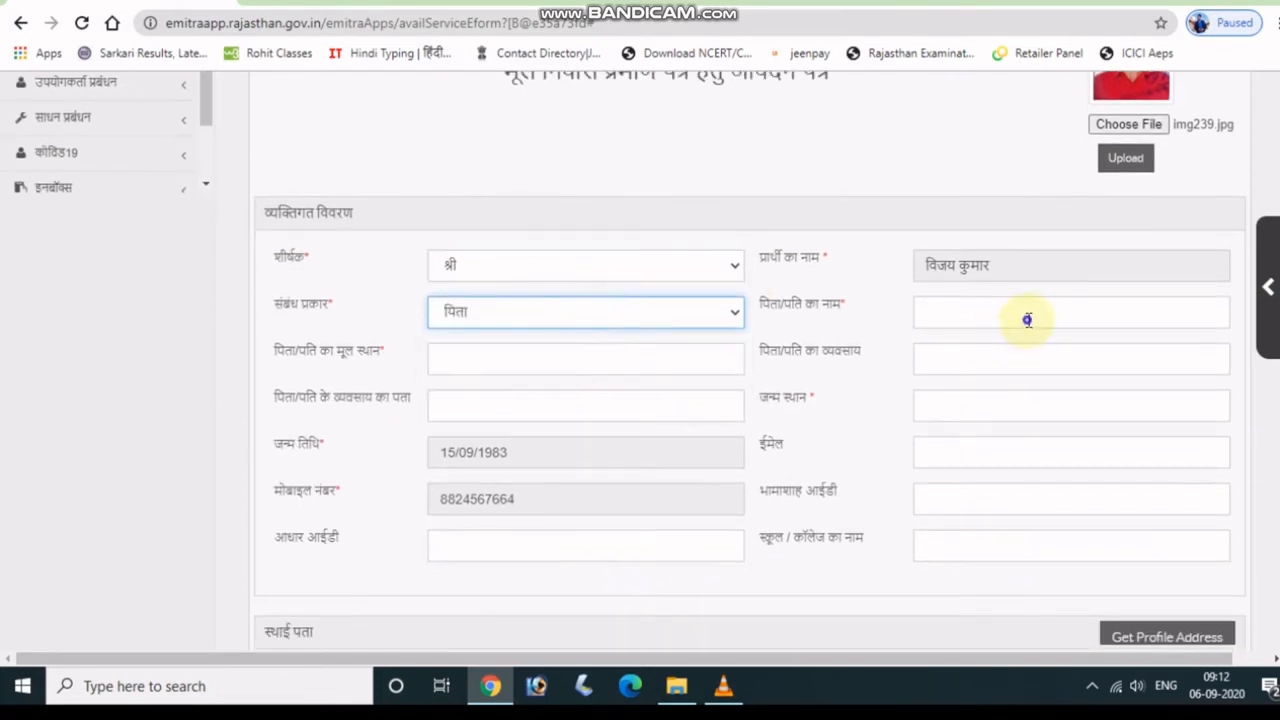
Enter the father's name in Hindi script, correcting a mistyped letter.
click(1027, 320)
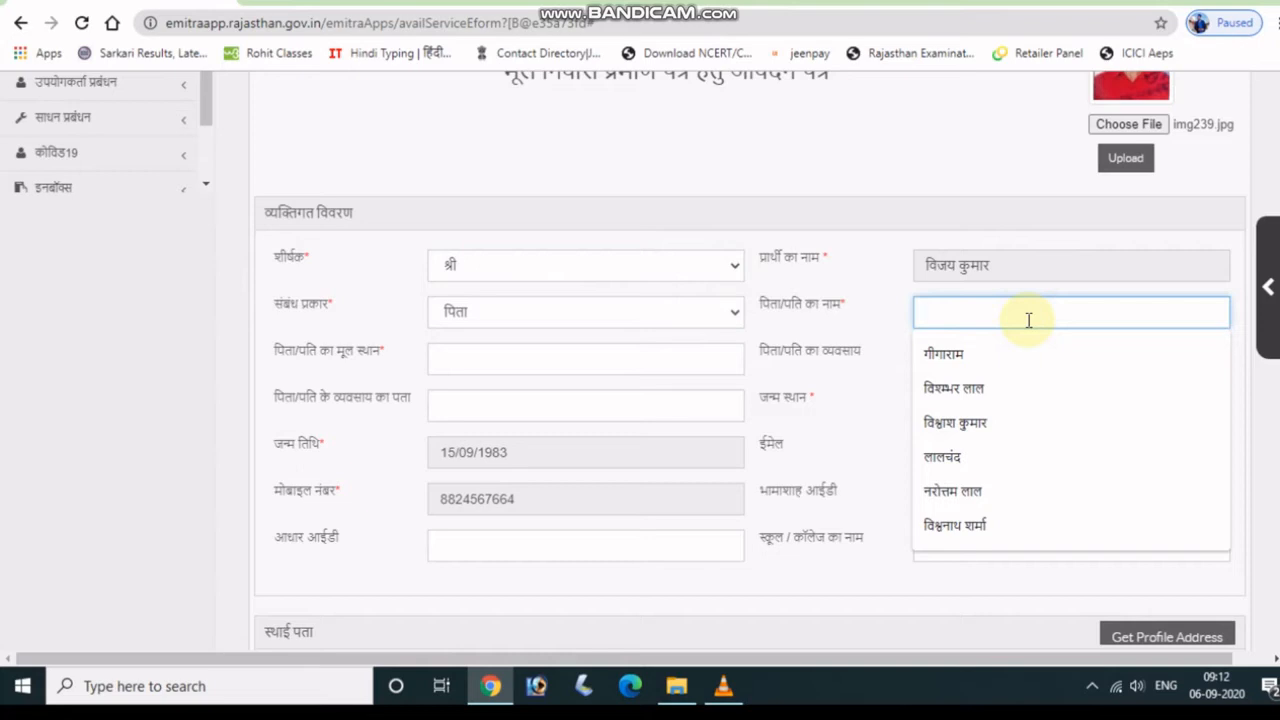
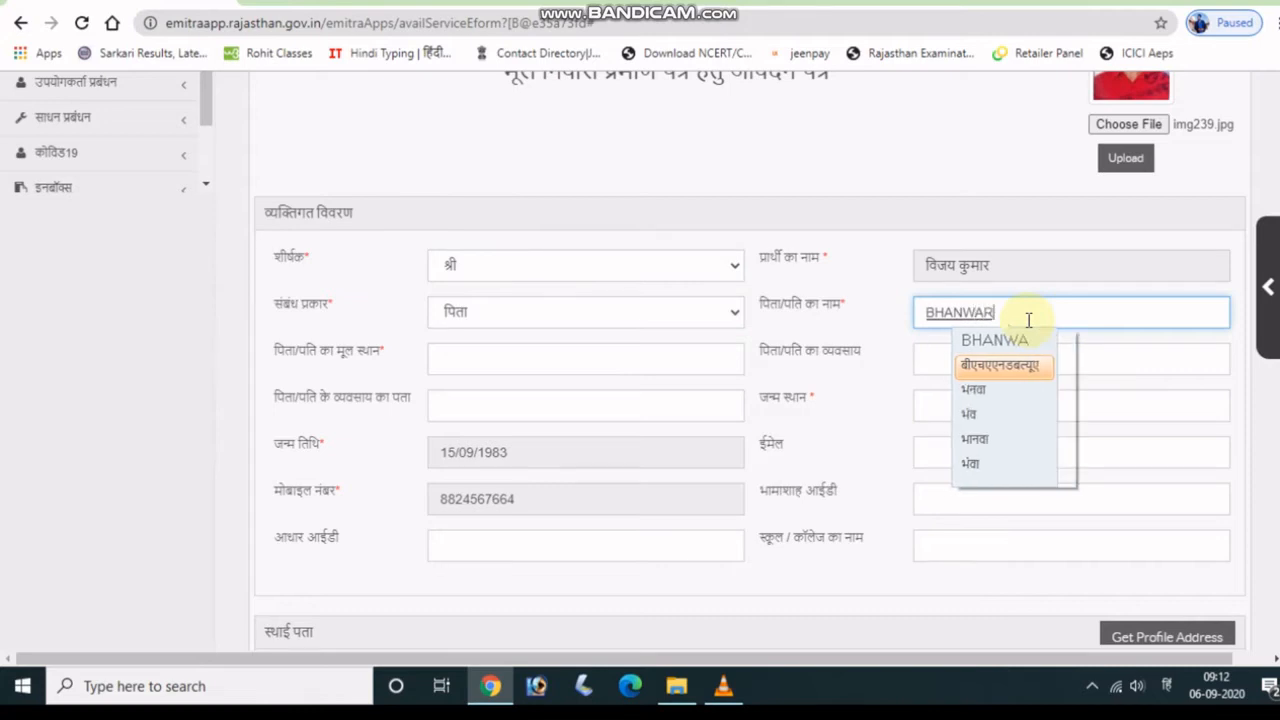
click(984, 389)
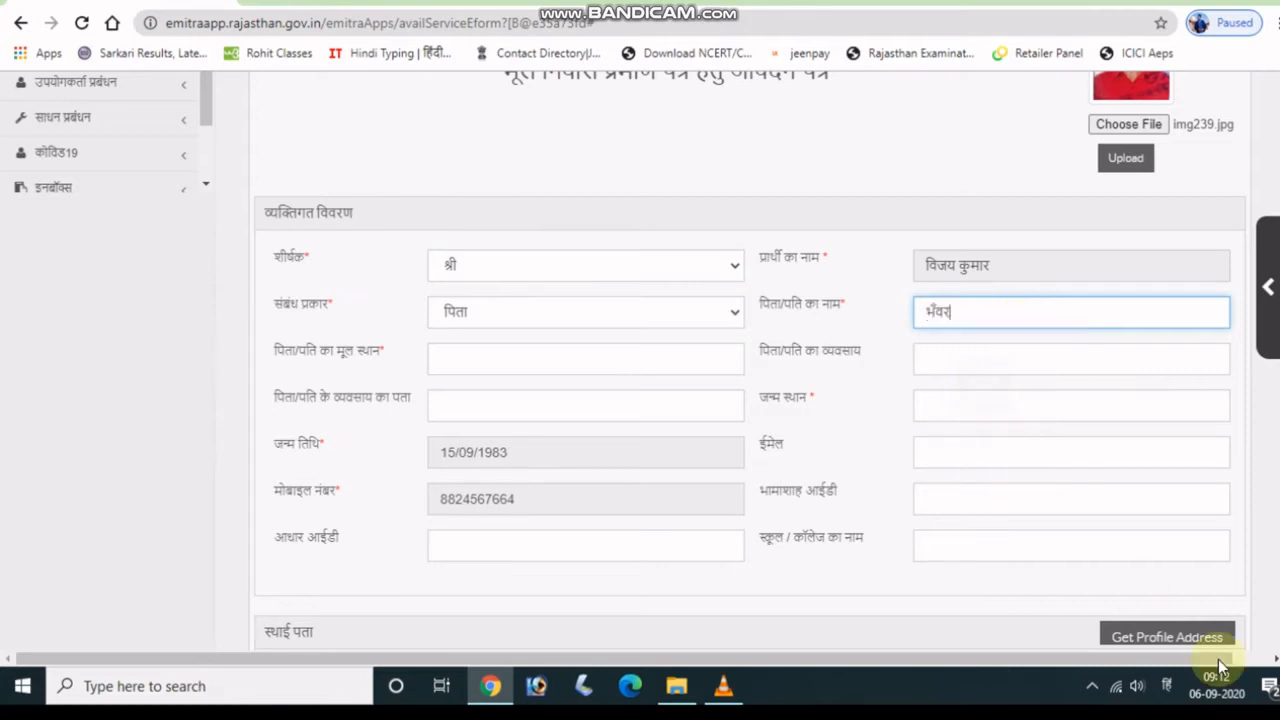
text(LS)
key(BackSpace)
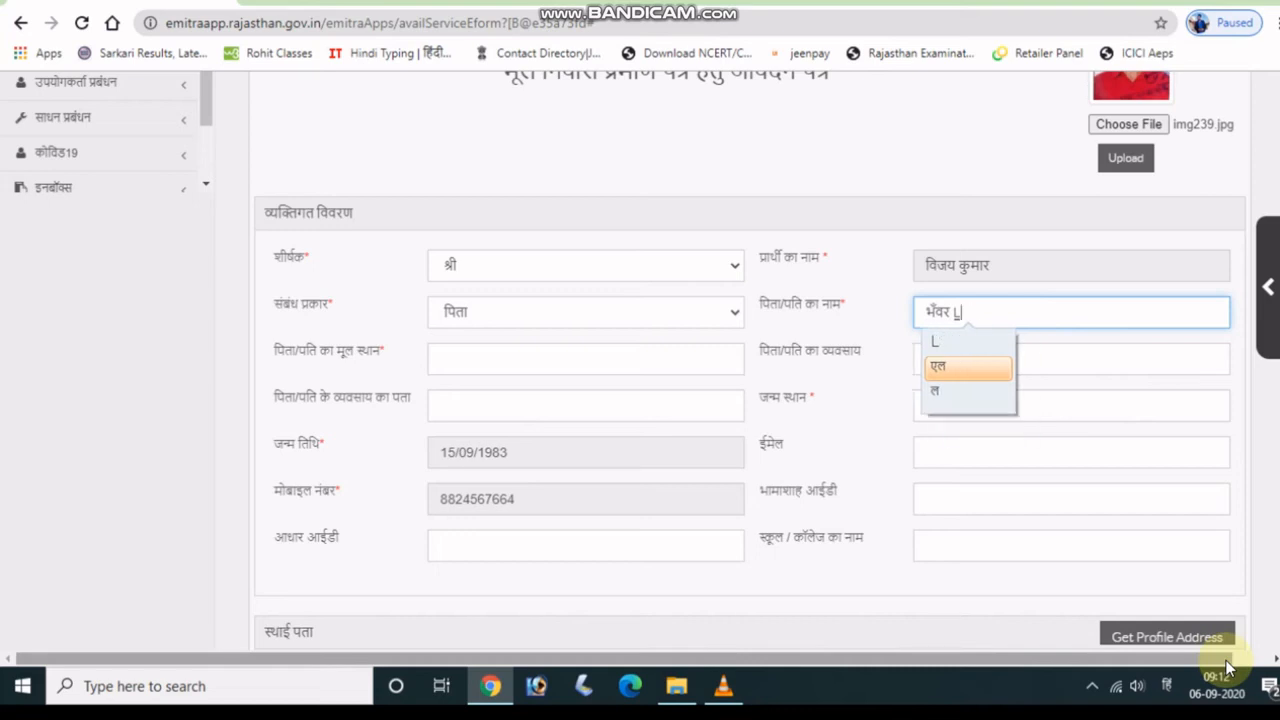
text(AL)
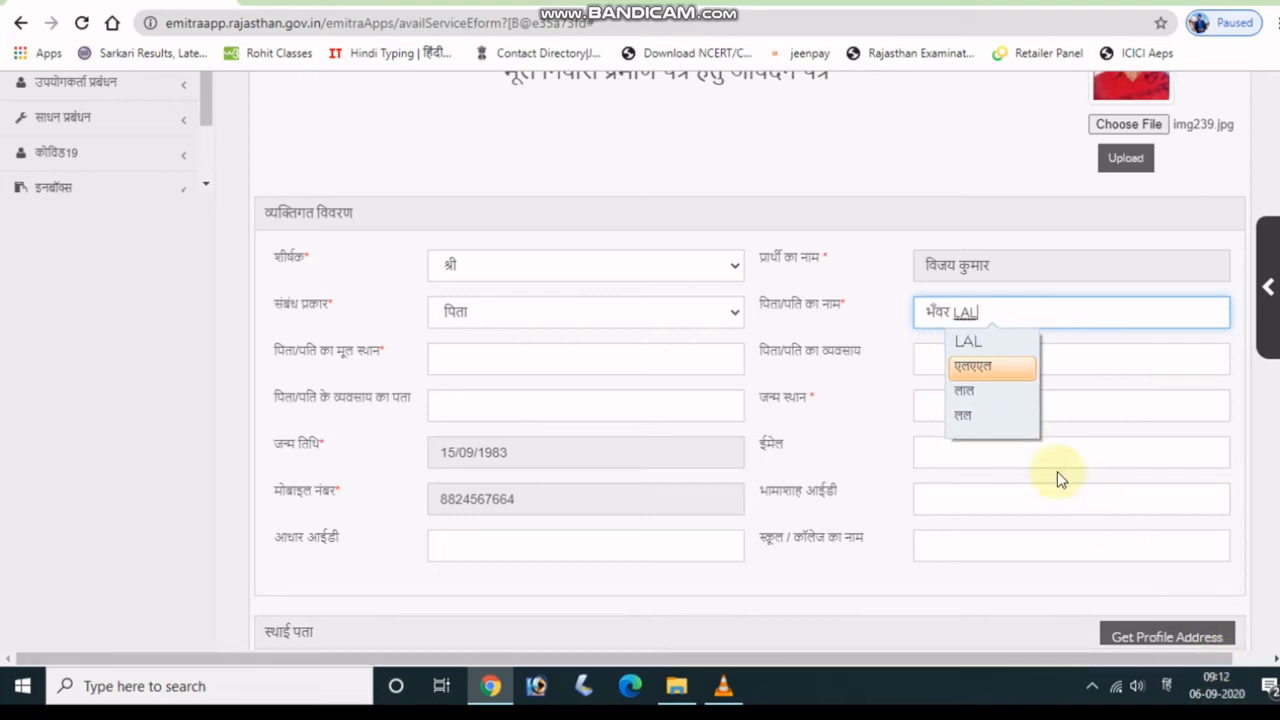
click(965, 392)
Fill native place बिसाऊ, occupation मजदूरी, occupation address बिसाऊ and birthplace बिसाऊ.
click(488, 367)
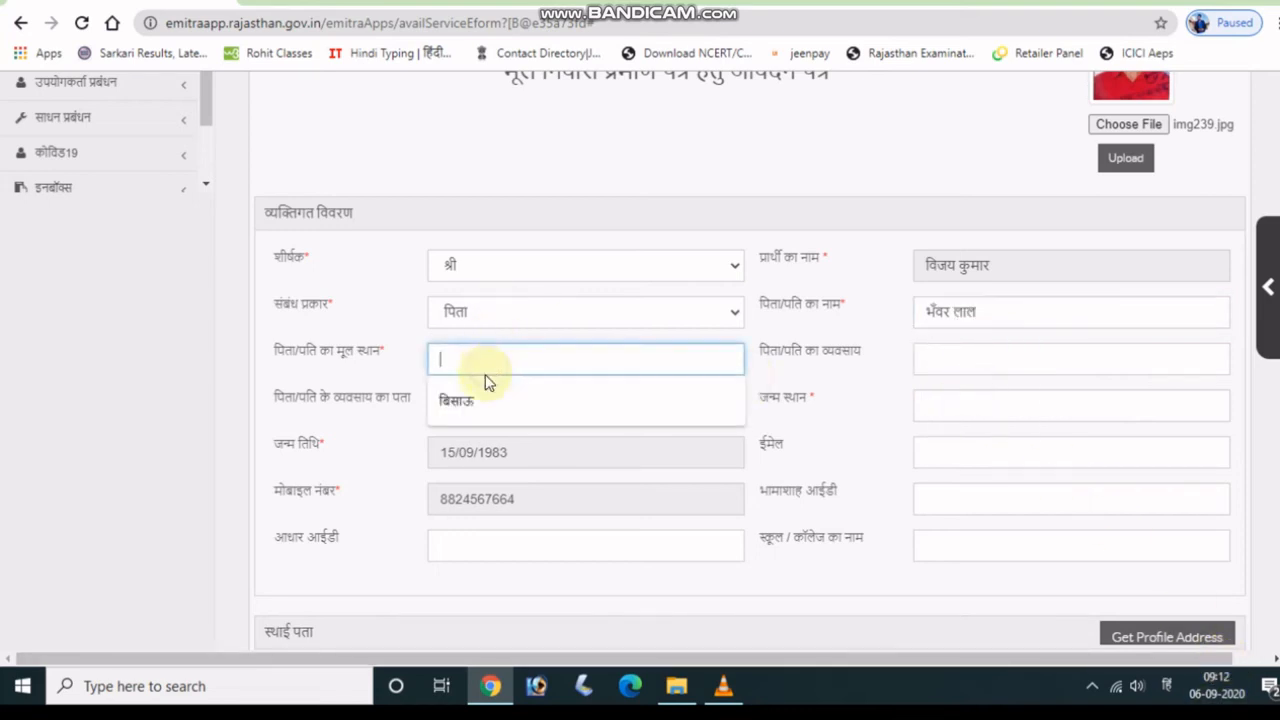
click(486, 398)
click(976, 354)
text(majduri)
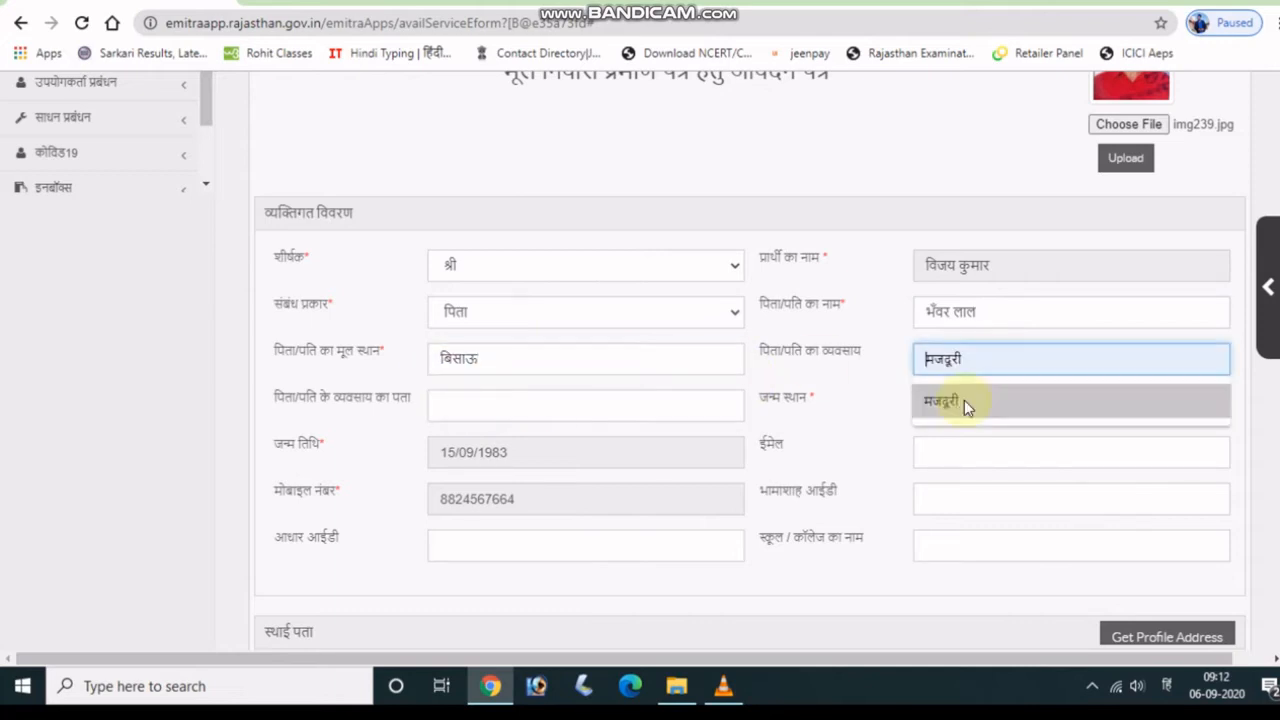
click(964, 400)
click(591, 398)
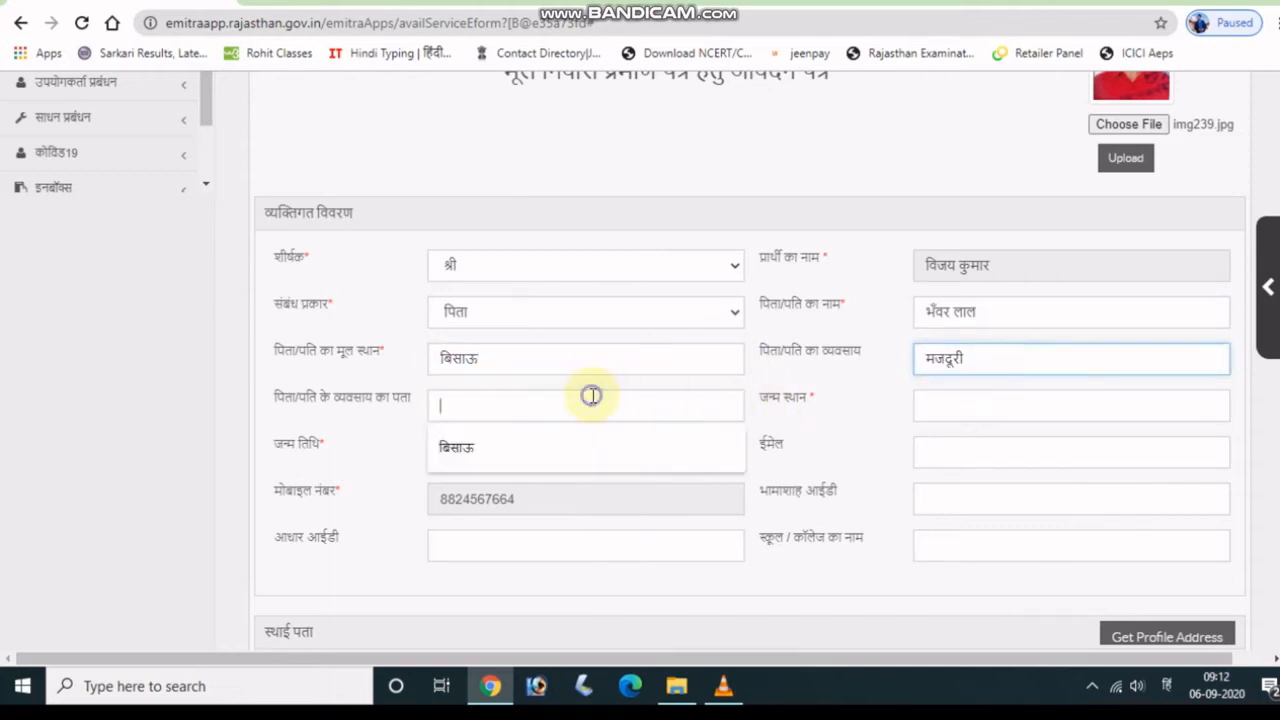
click(554, 443)
click(1101, 409)
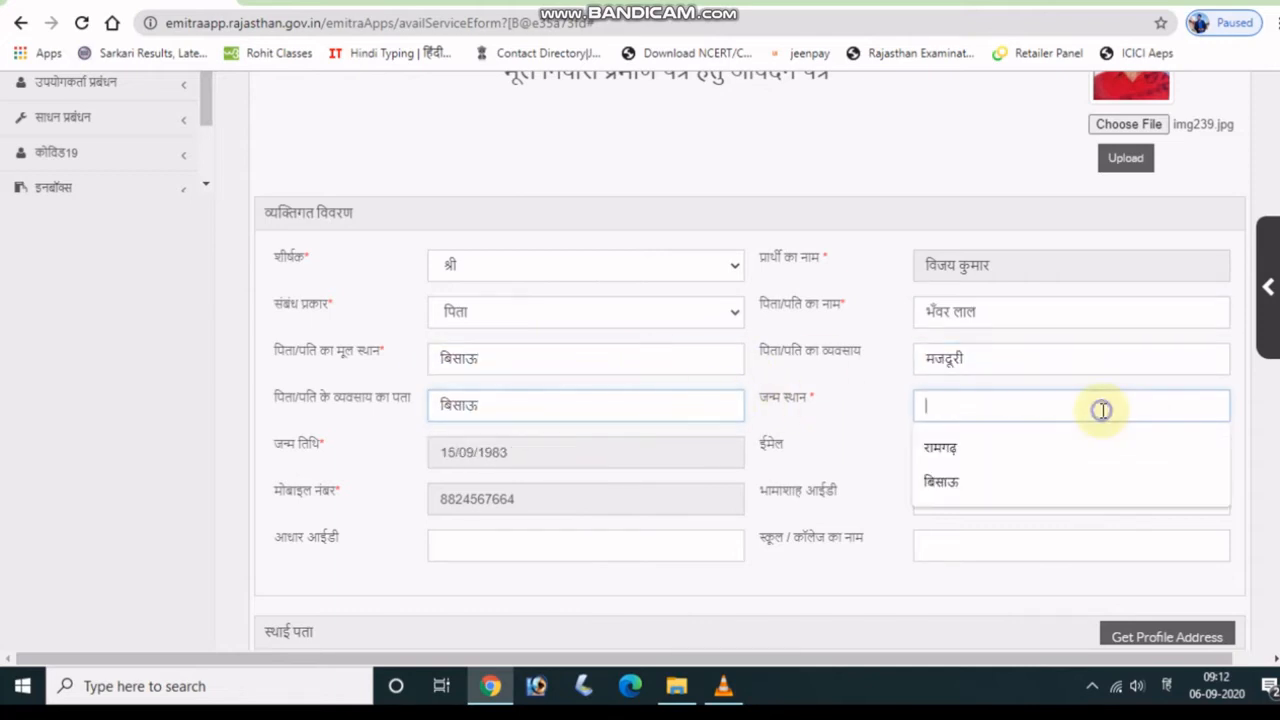
click(984, 485)
scroll(874, 460, down, 4)
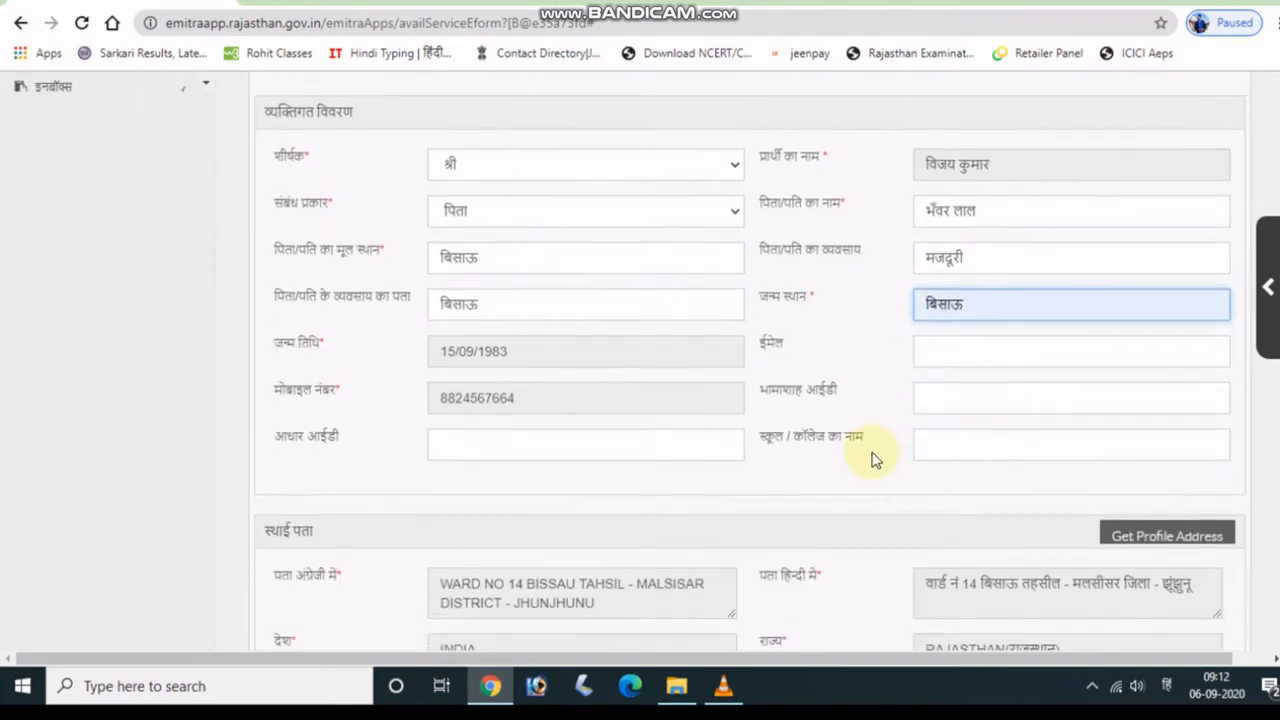
Enter a dot in the property details field and answer हां to the voter-list question.
scroll(872, 449, up, 2)
scroll(869, 445, down, 4)
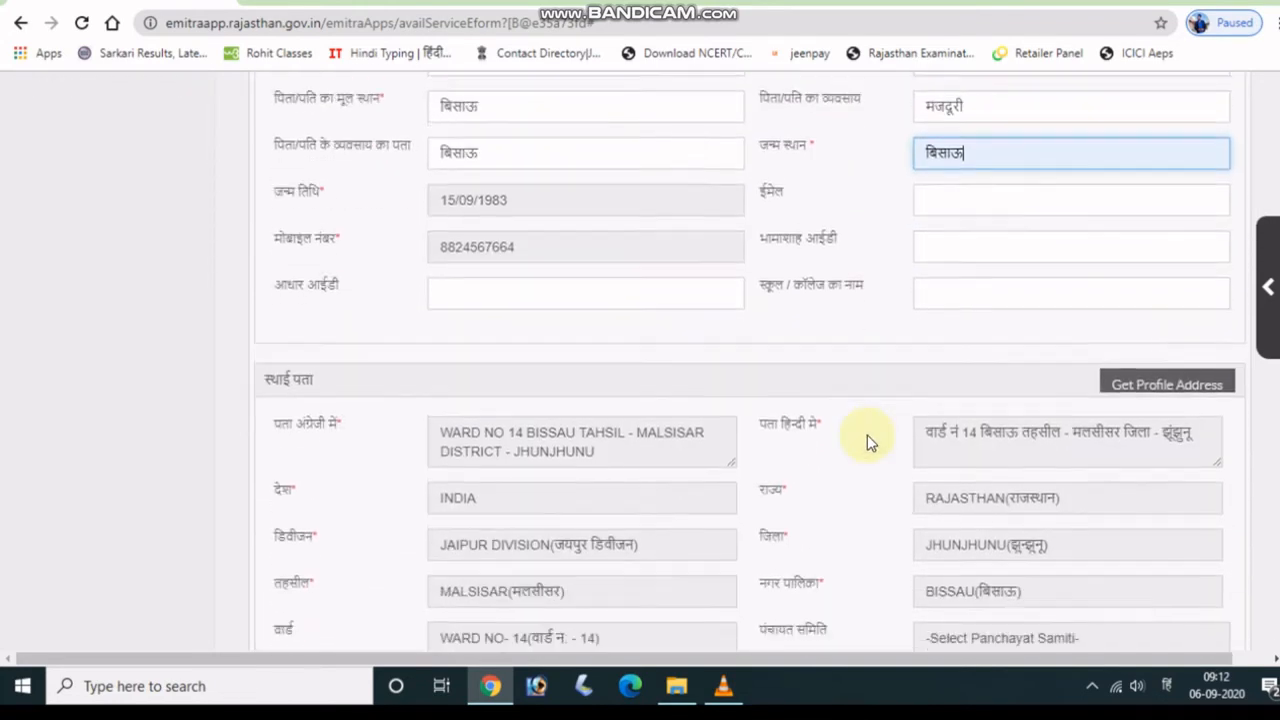
scroll(868, 433, down, 2)
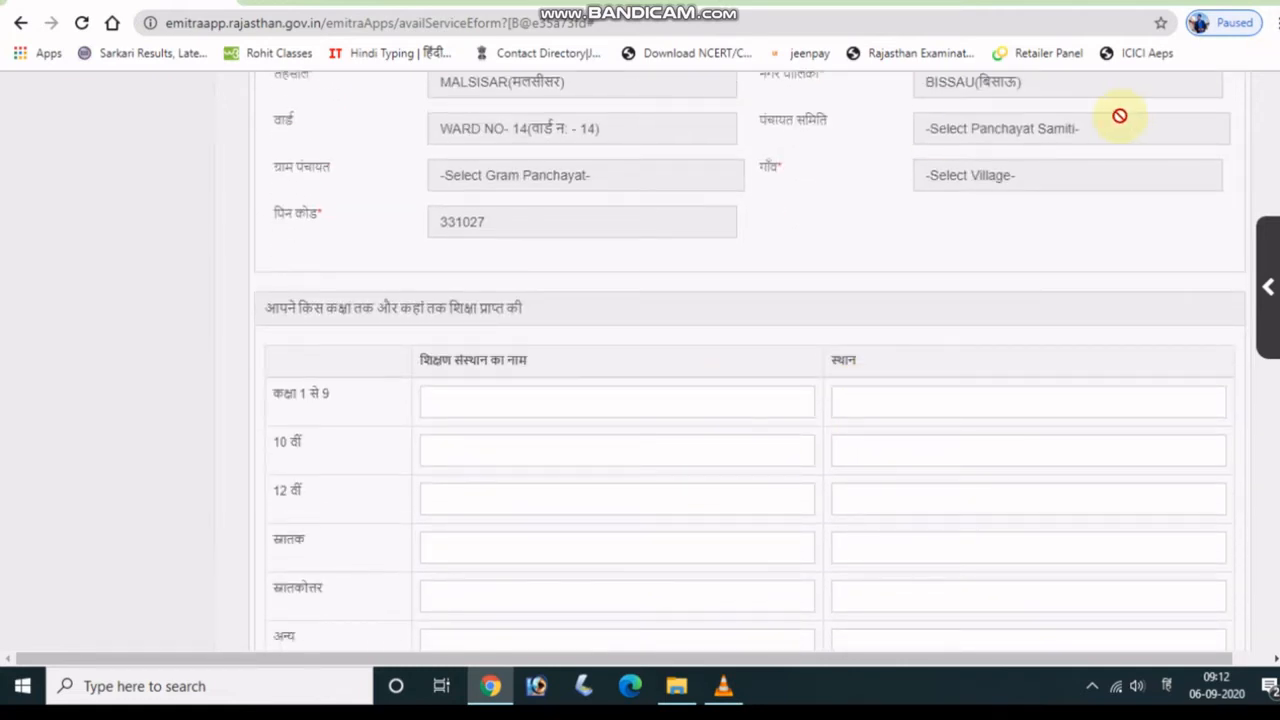
scroll(850, 180, down, 1)
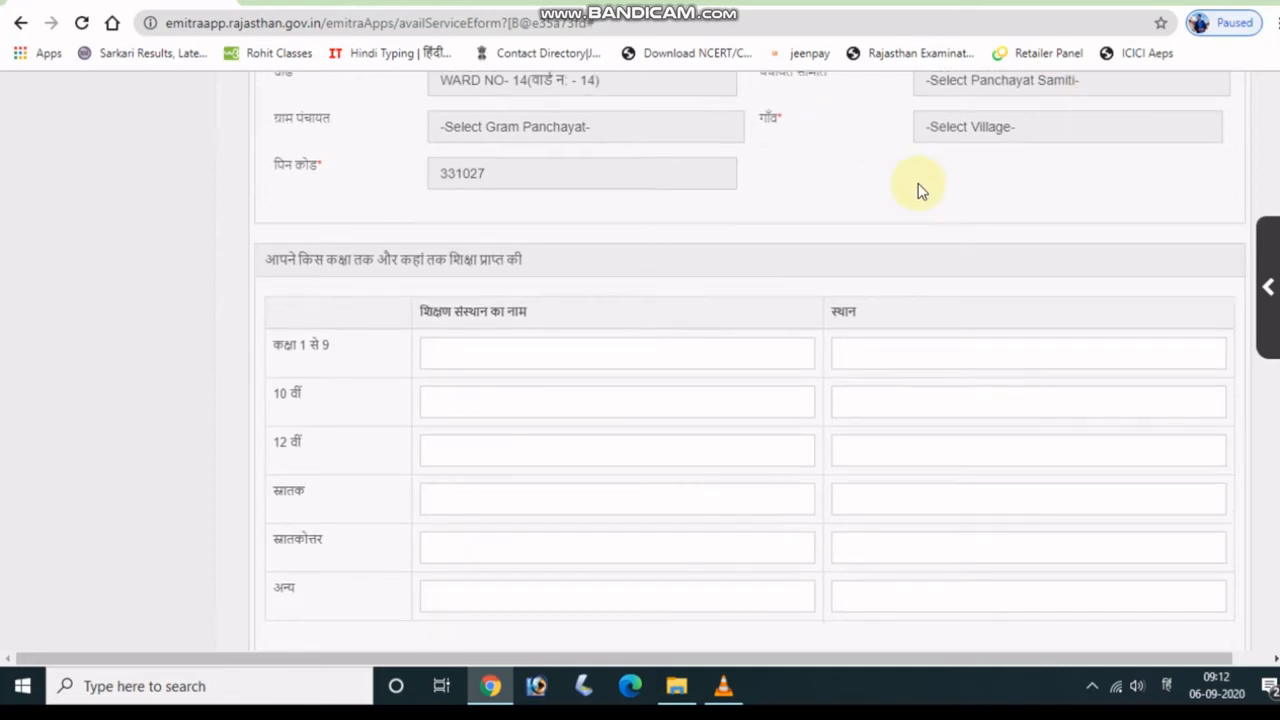
scroll(921, 190, down, 5)
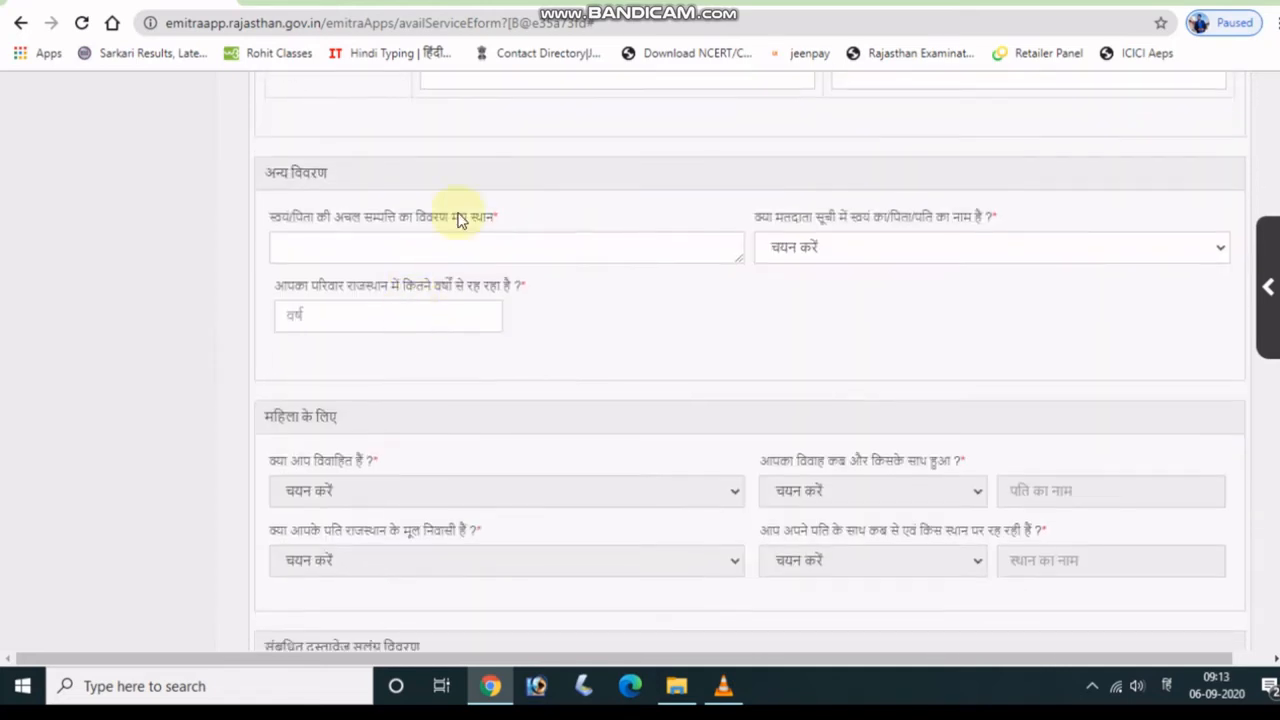
click(461, 248)
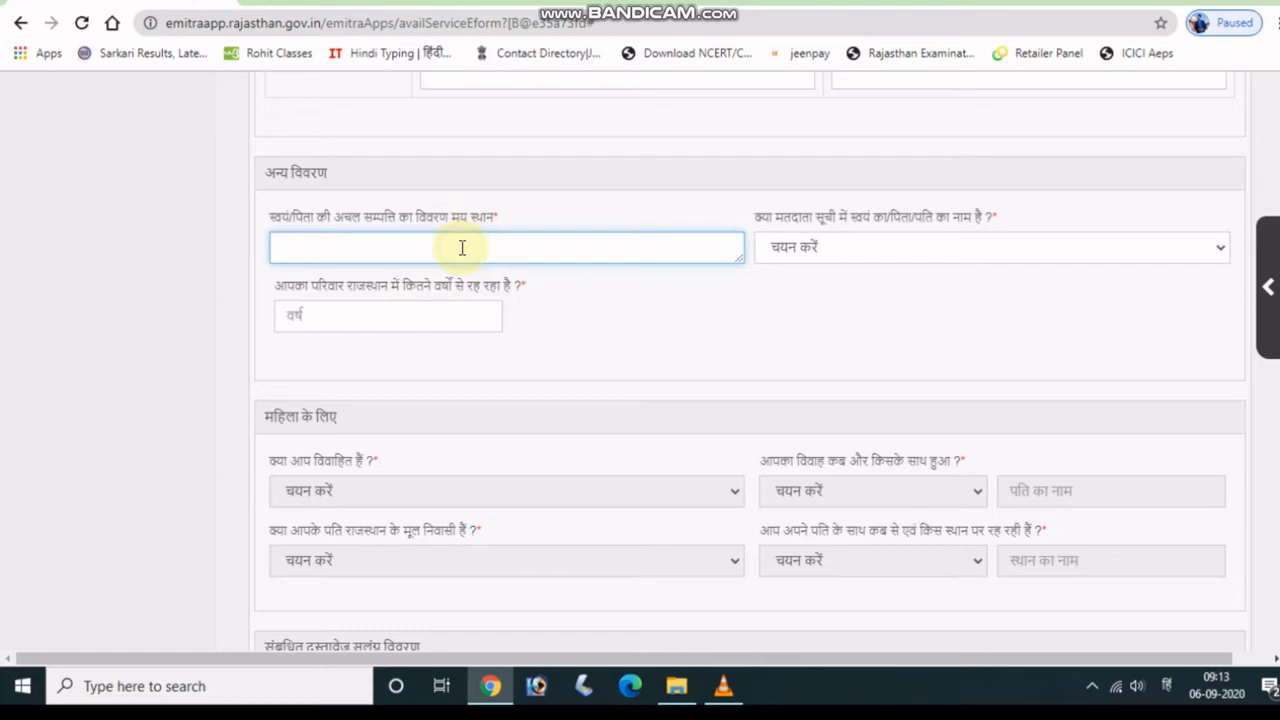
text(.)
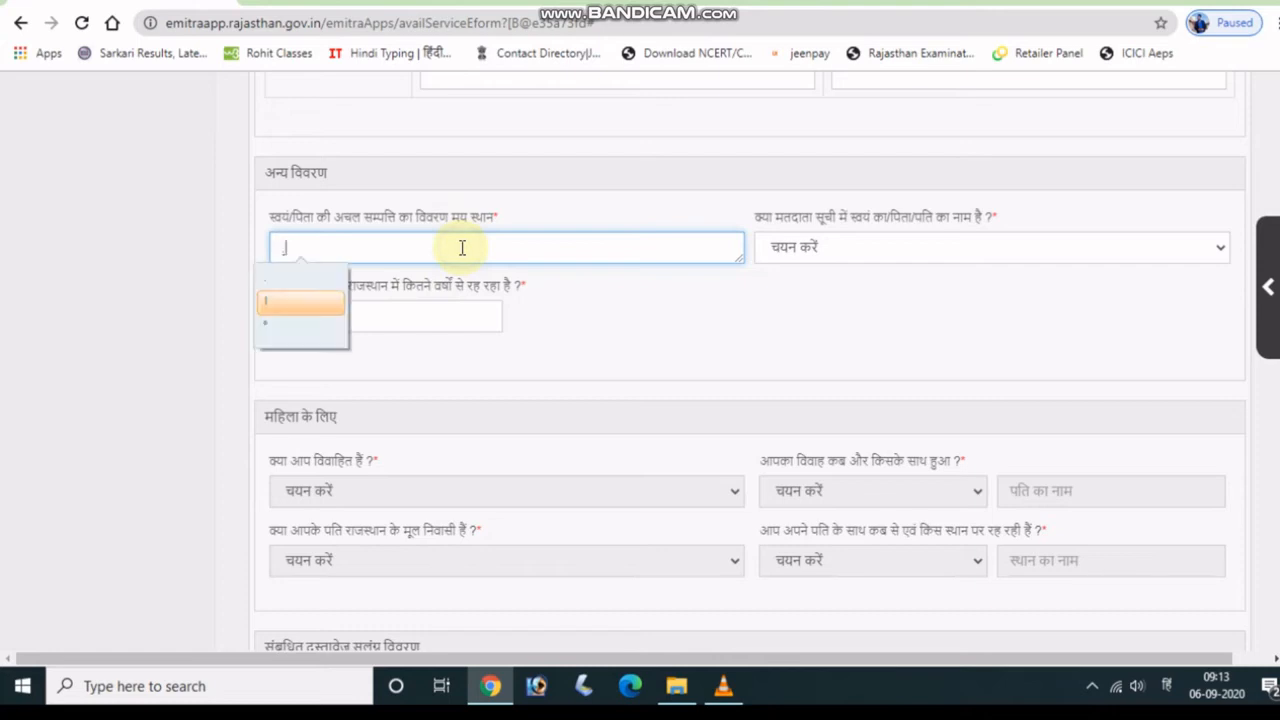
click(294, 283)
click(936, 243)
click(843, 289)
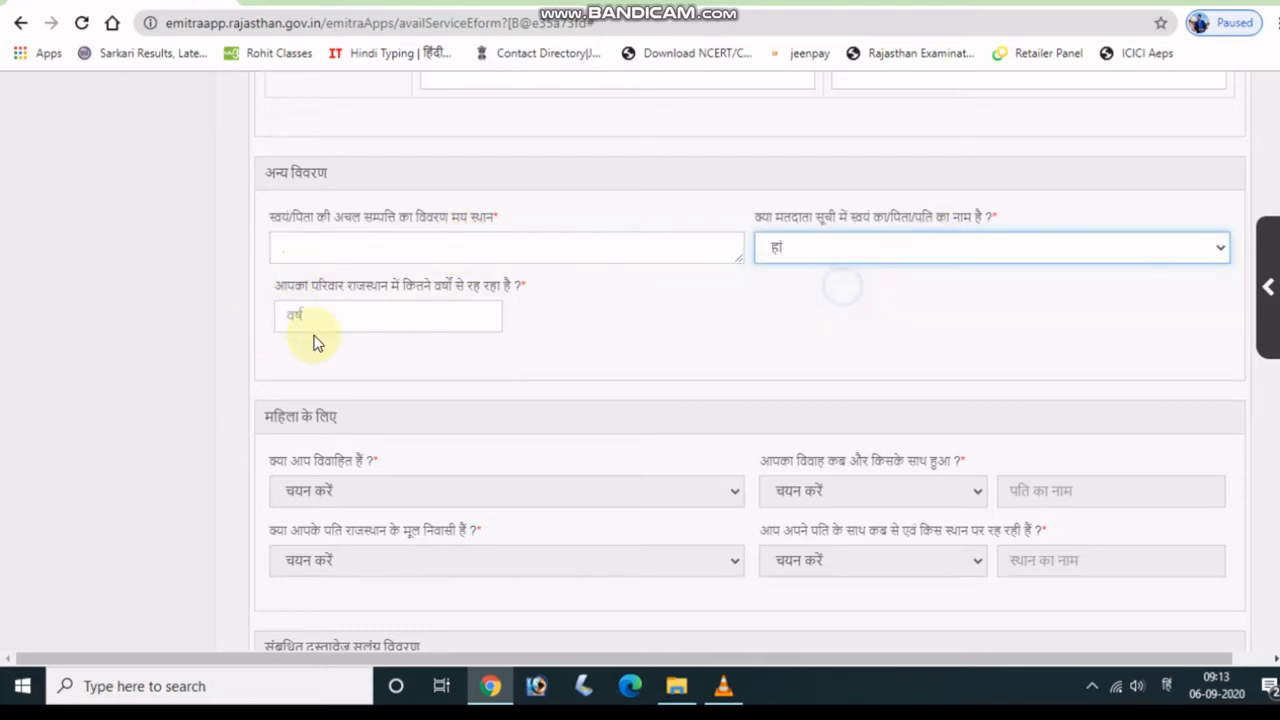
Enter 55 as the number of years lived in Rajasthan.
click(372, 319)
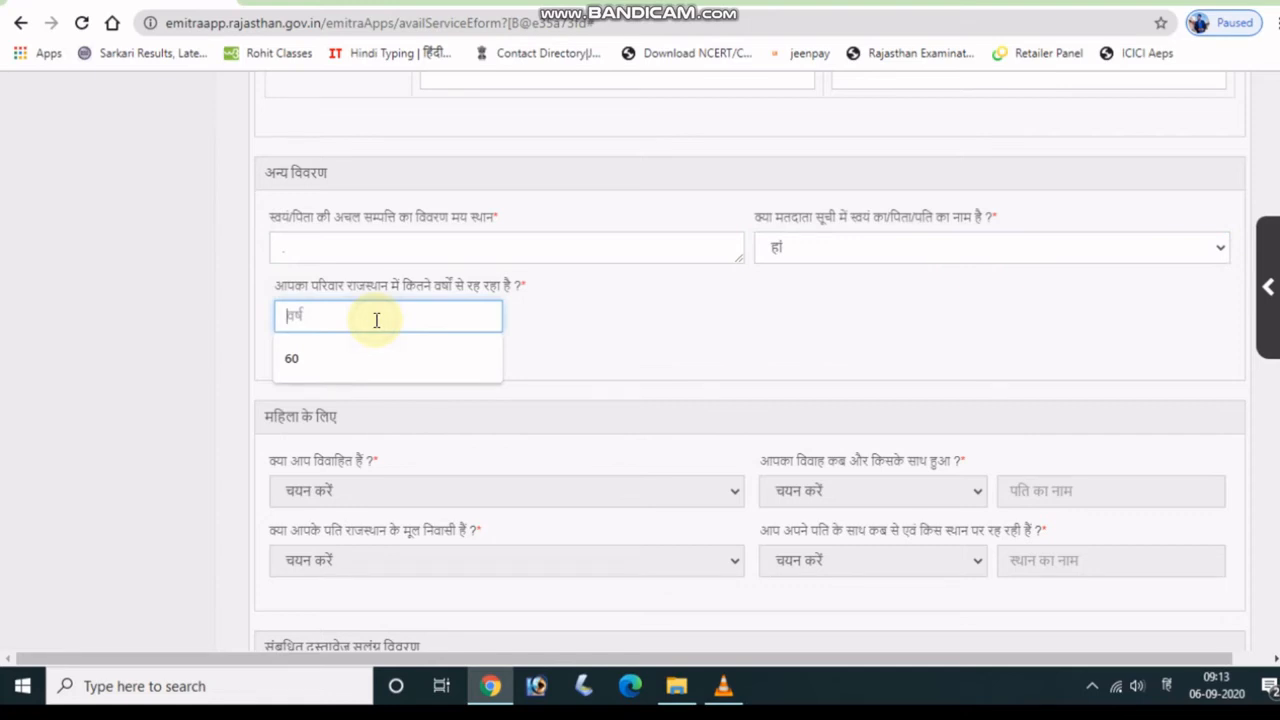
text(55)
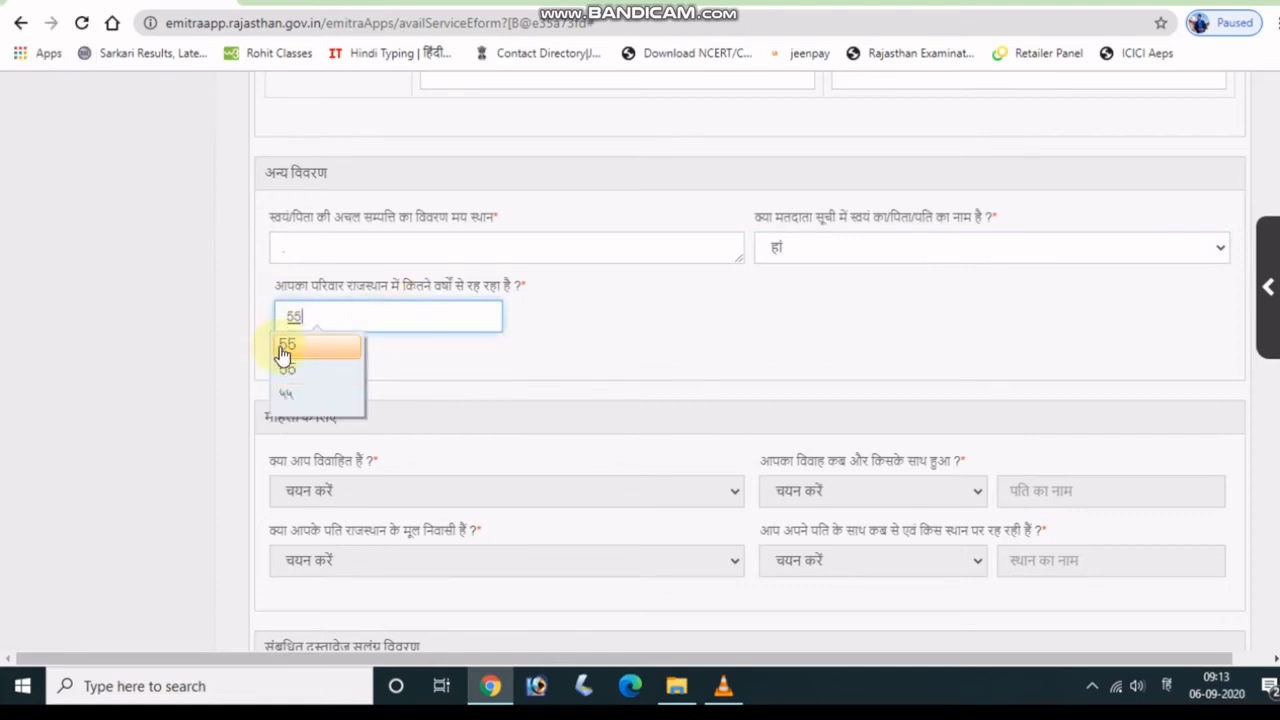
click(284, 352)
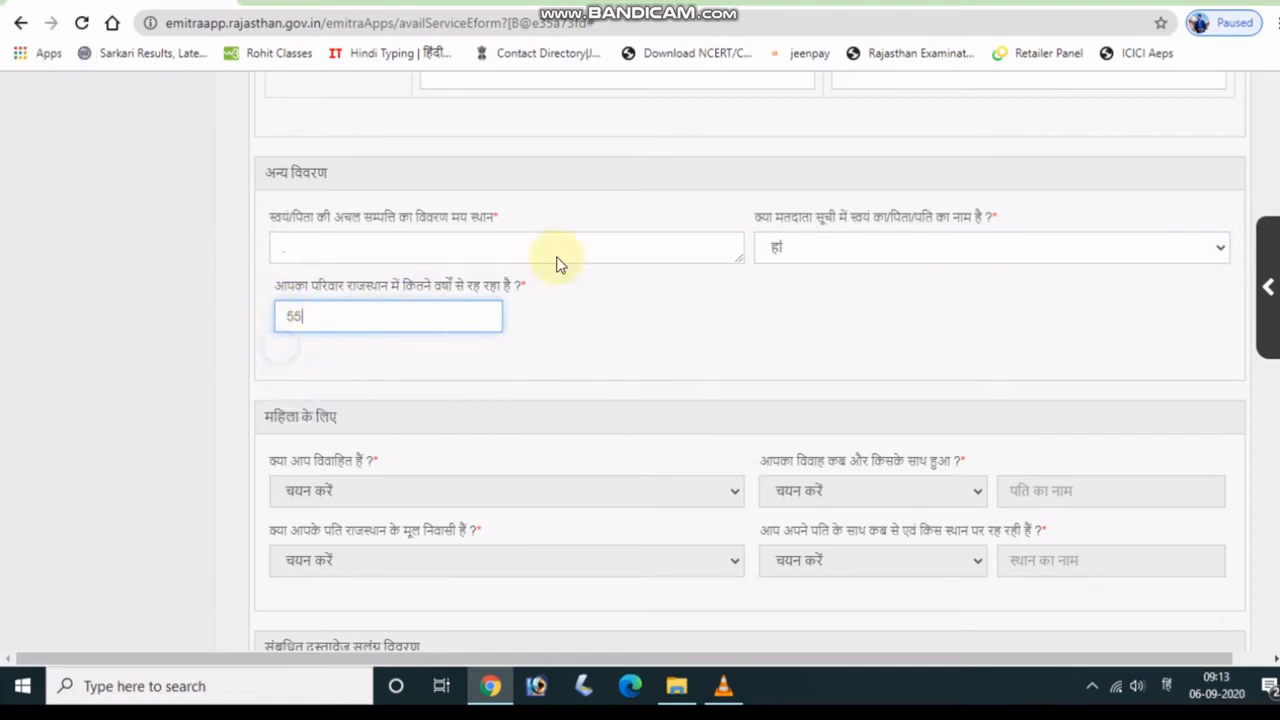
scroll(686, 263, down, 3)
scroll(530, 250, up, 1)
scroll(530, 250, up, 1)
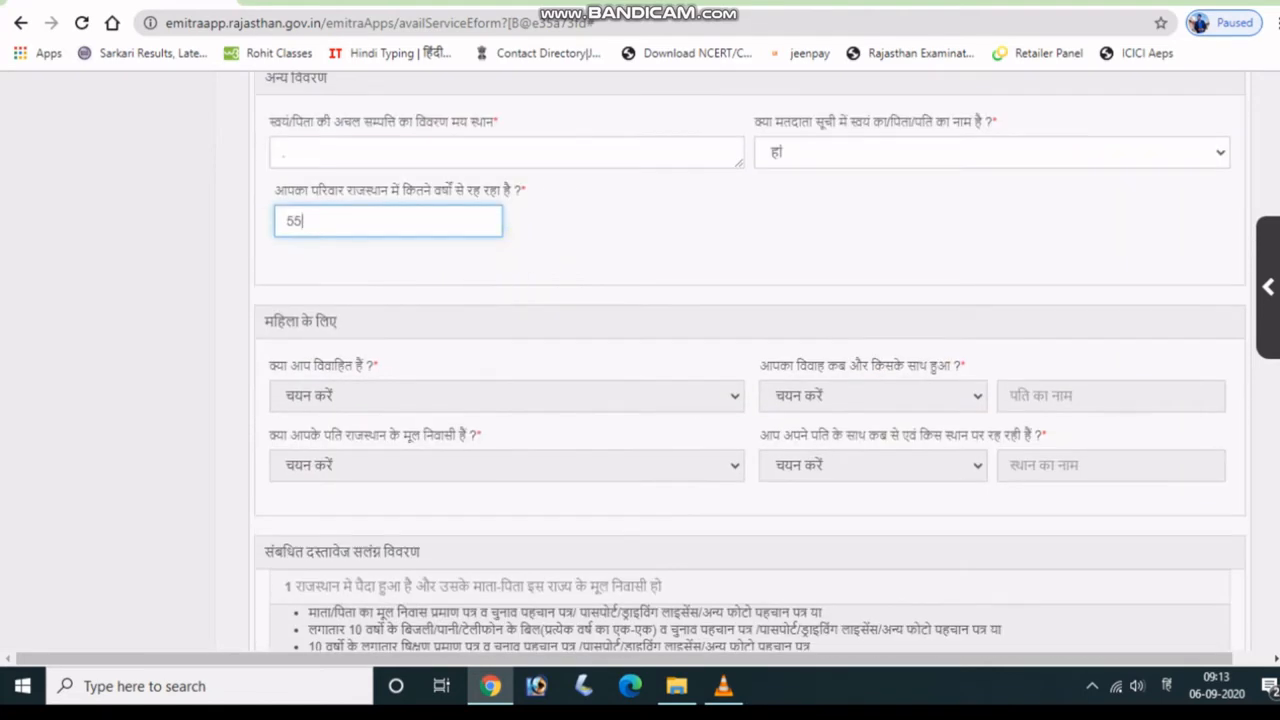
scroll(317, 449, down, 2)
scroll(338, 425, down, 3)
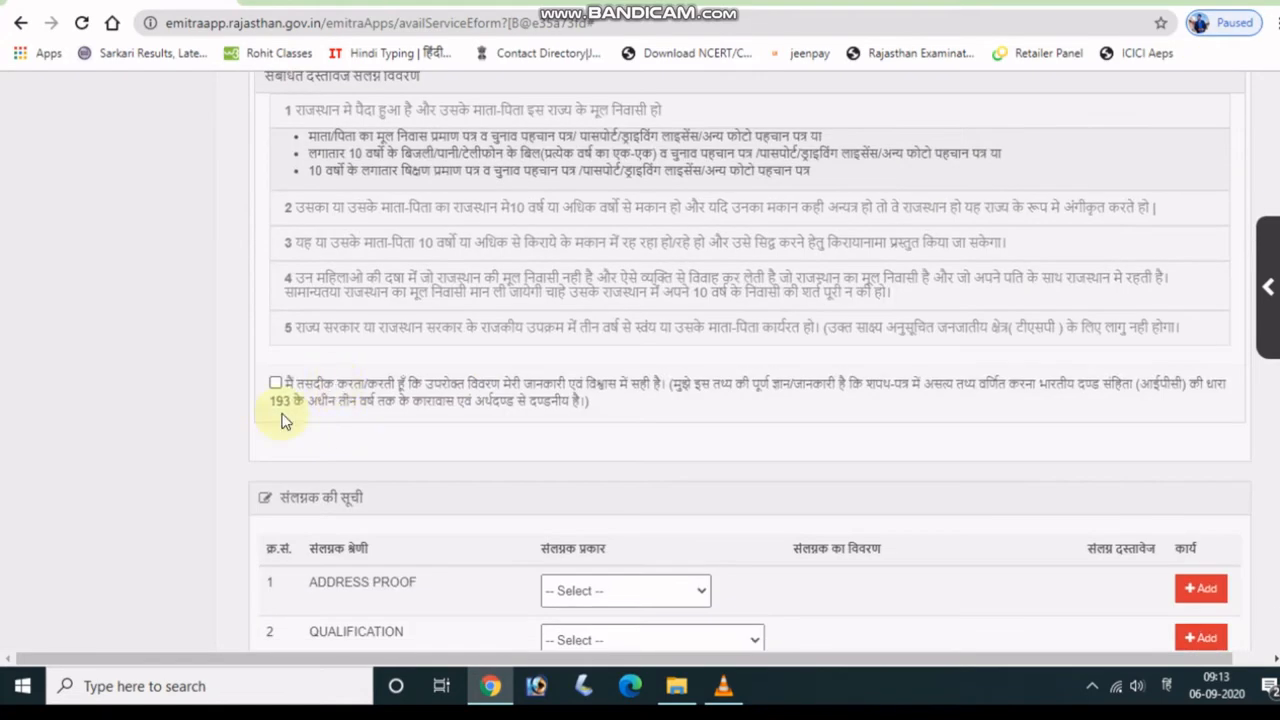
Tick the declaration and choose Ration Card as the address-proof document type.
click(276, 386)
scroll(443, 366, down, 4)
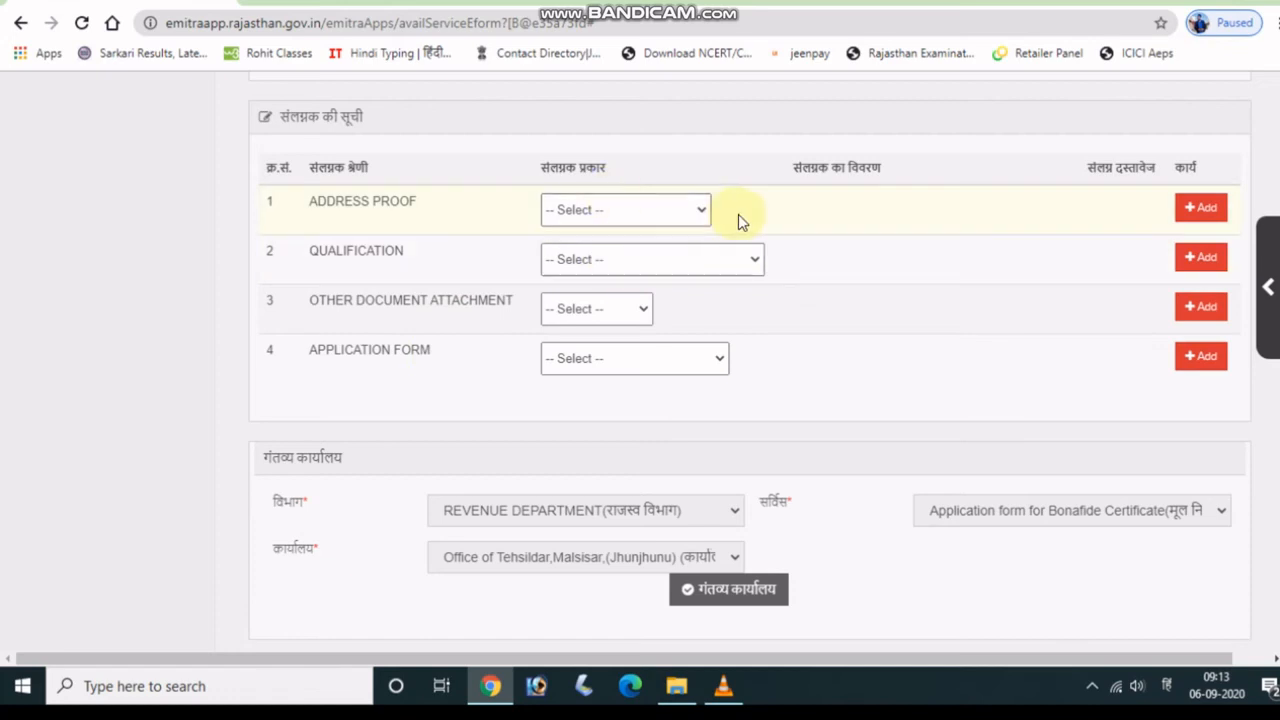
click(705, 211)
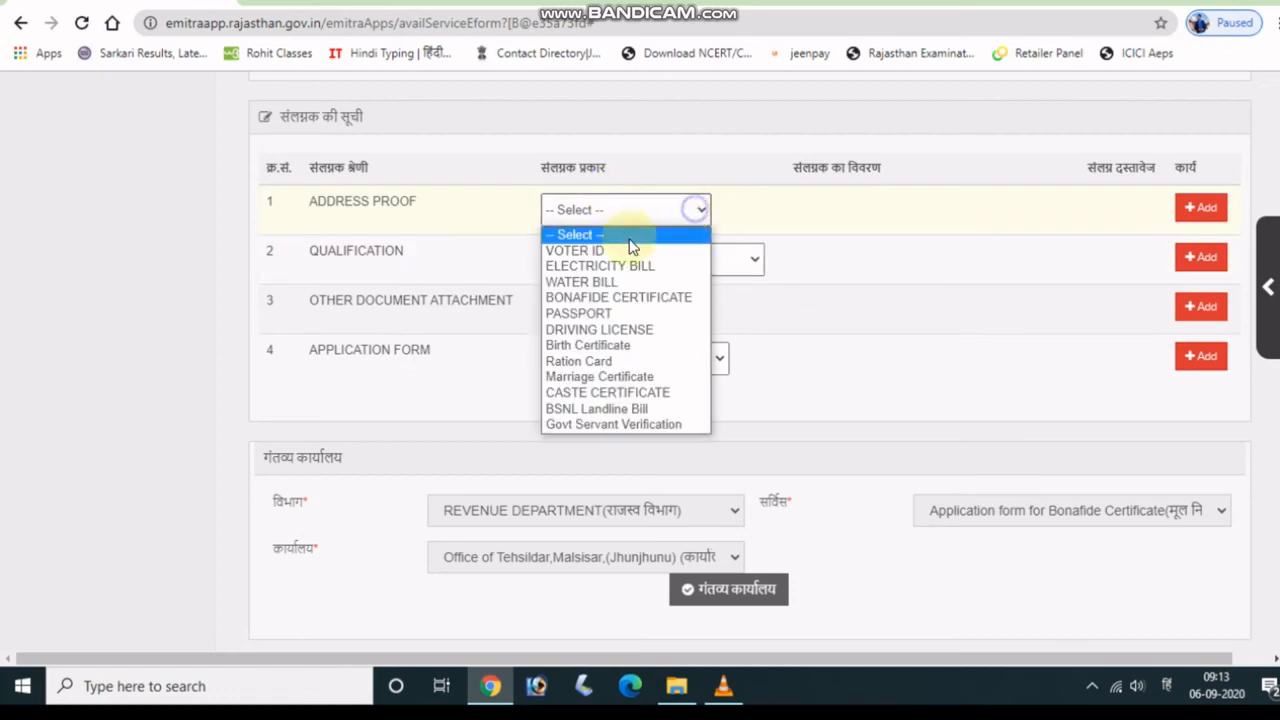
click(578, 360)
Enter the ration card number, load its details, and add it to the attachment list.
click(776, 221)
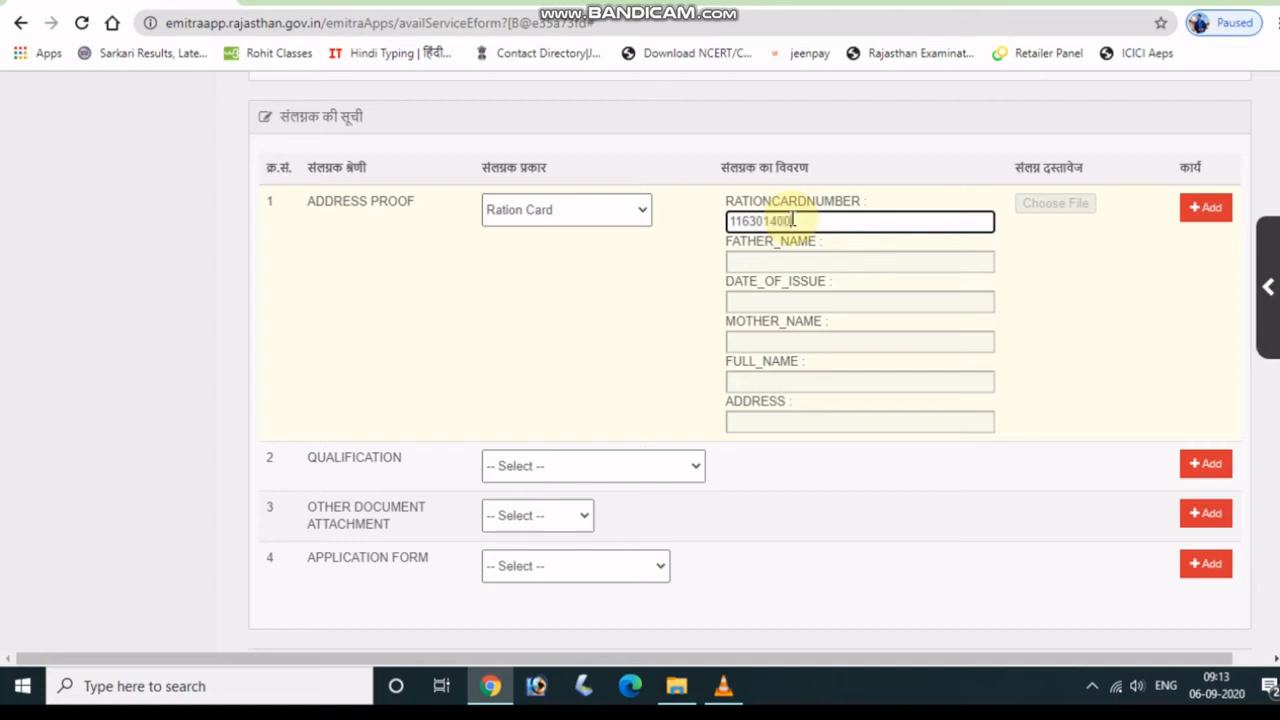
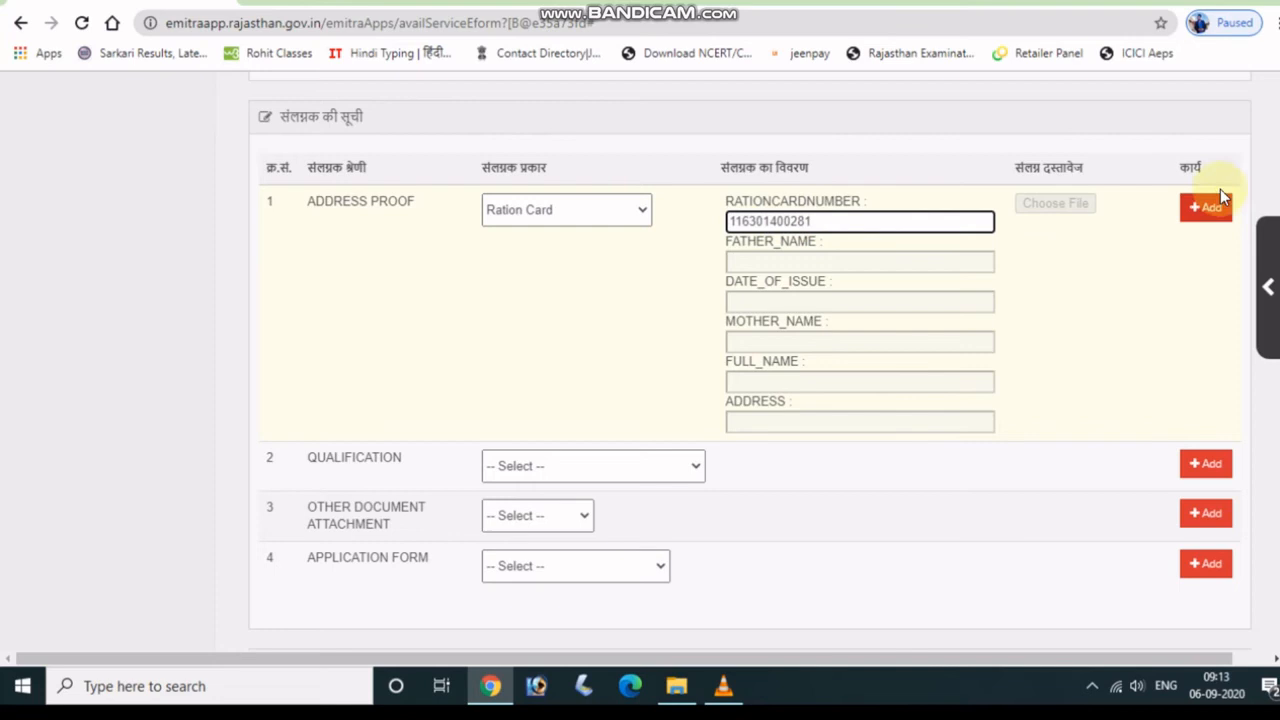
click(1052, 309)
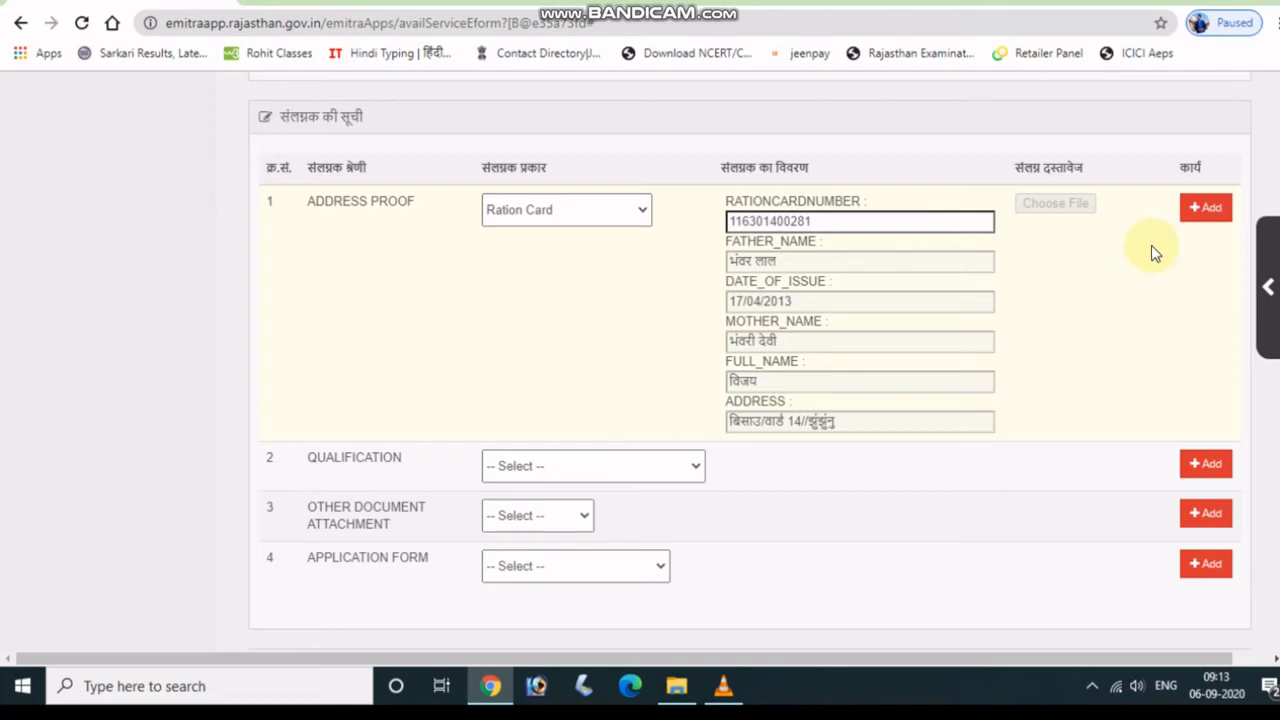
click(1207, 210)
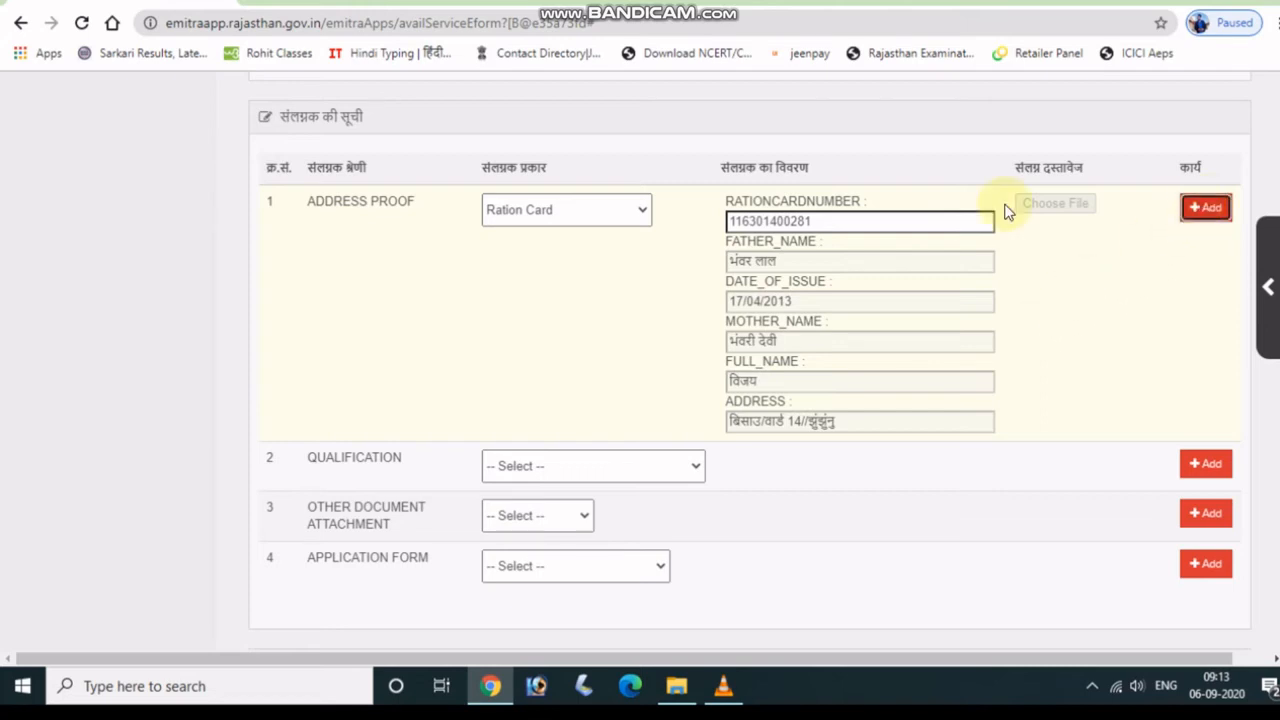
scroll(975, 210, down, 4)
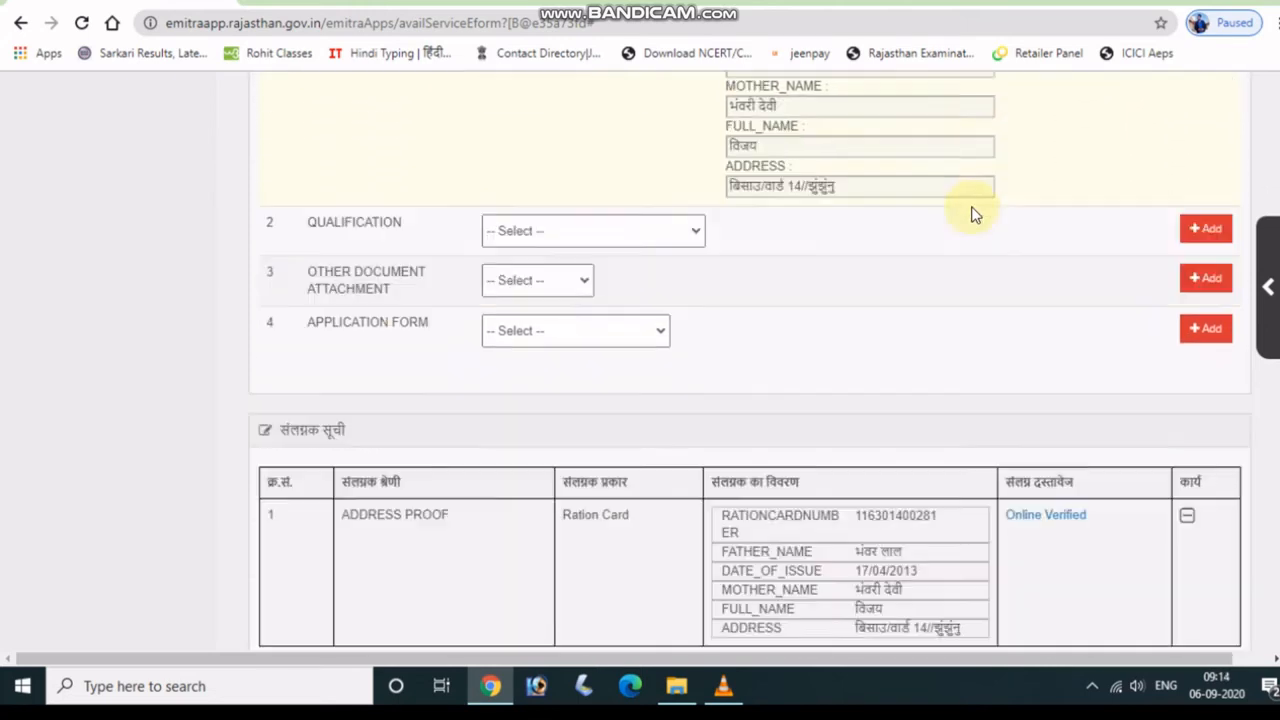
scroll(650, 195, up, 3)
scroll(669, 306, down, 3)
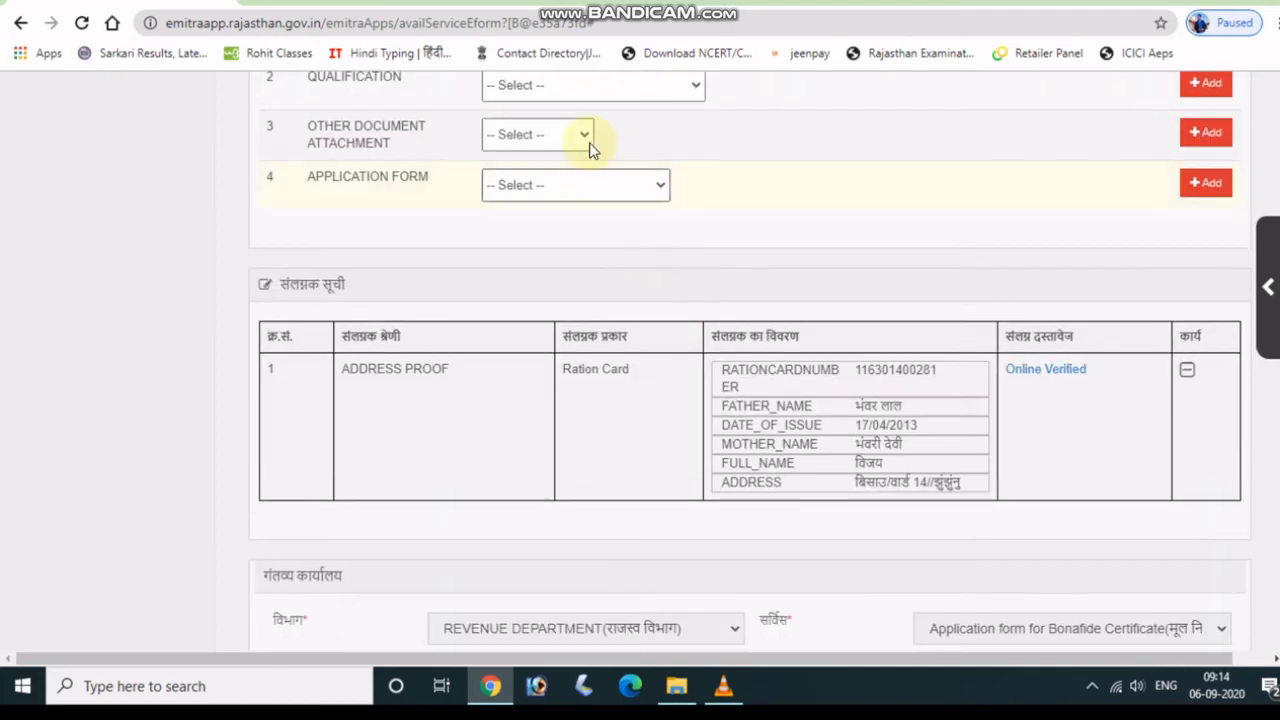
Attach img238 as an Other document described as SUPPORTING DOCUMENTS.
click(586, 144)
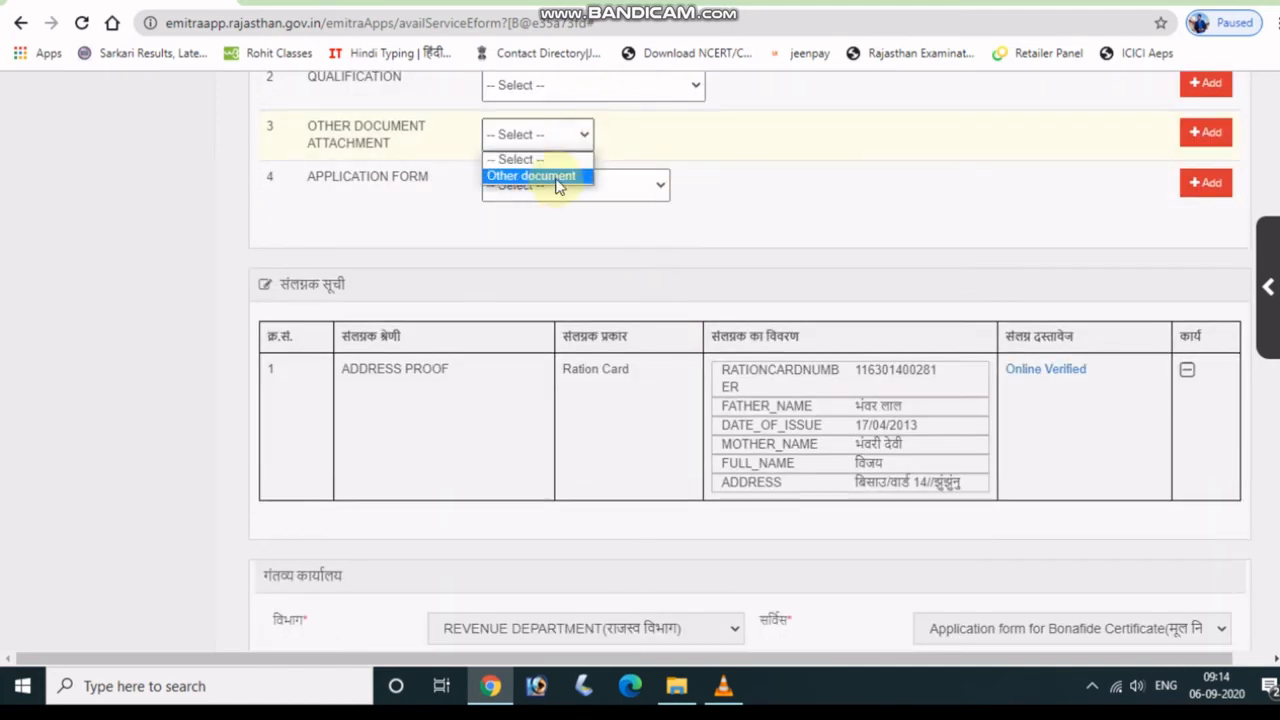
click(557, 178)
click(566, 147)
click(546, 178)
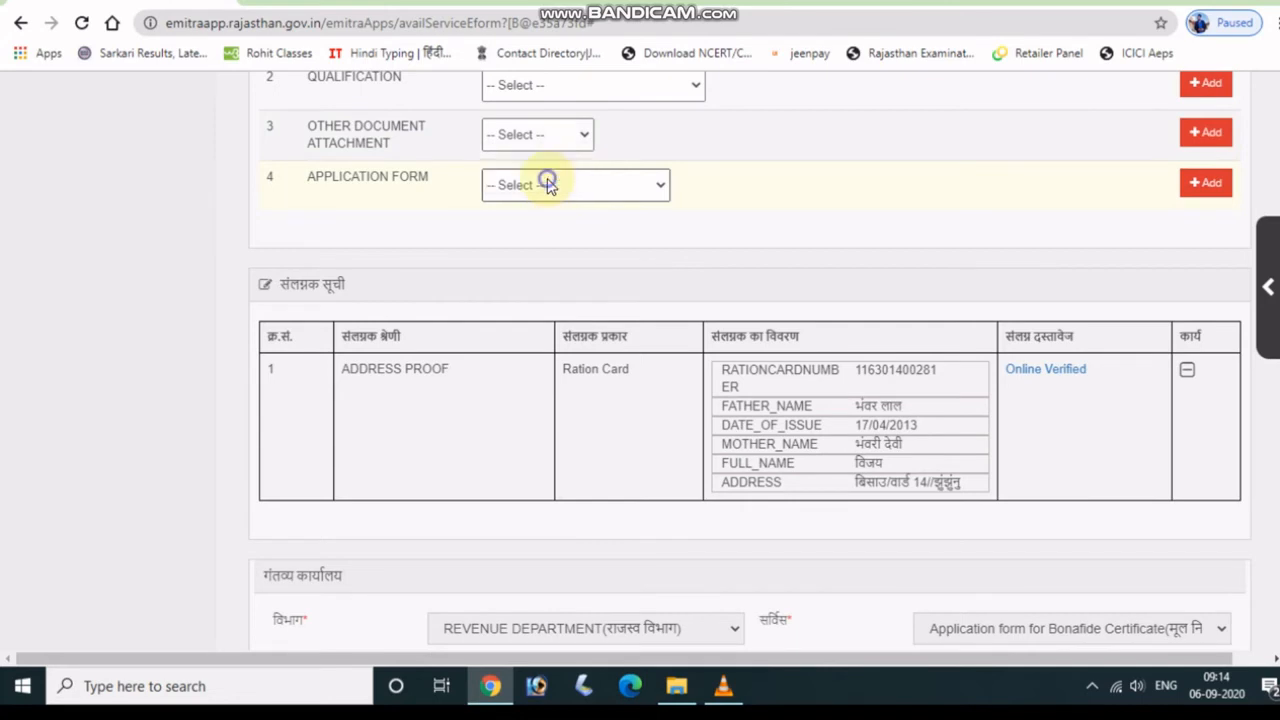
click(813, 149)
click(803, 181)
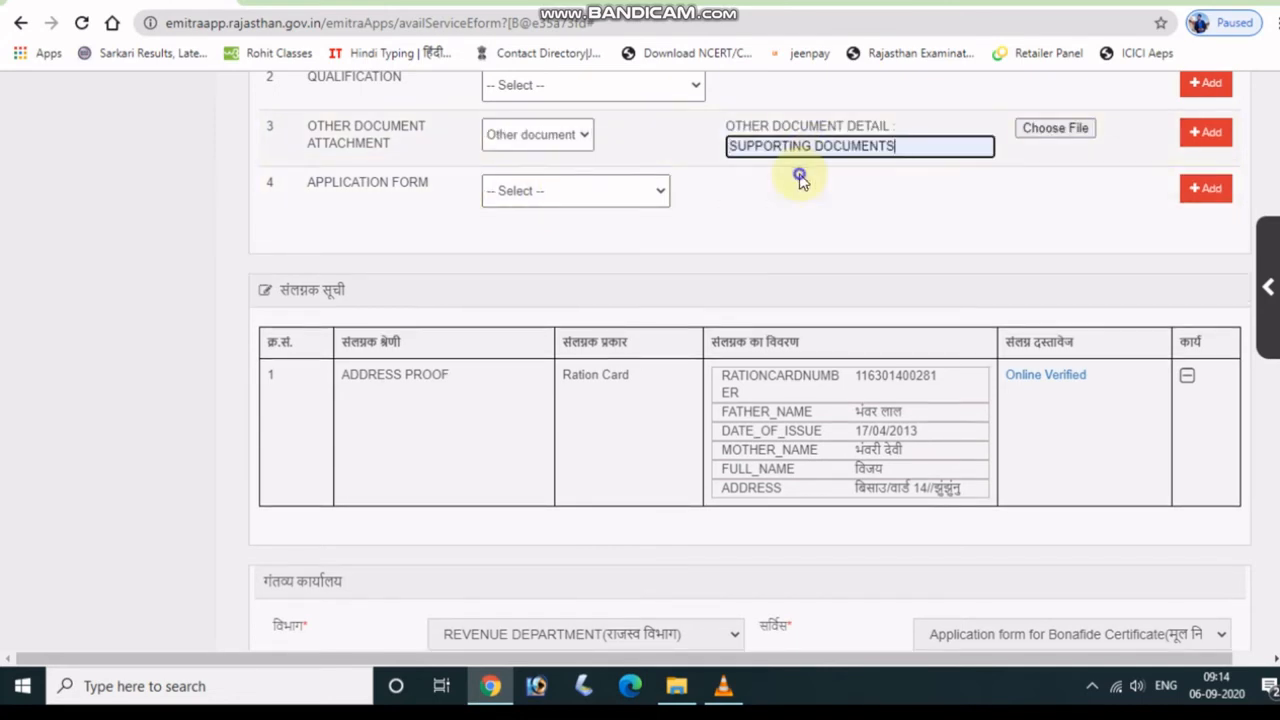
click(1033, 131)
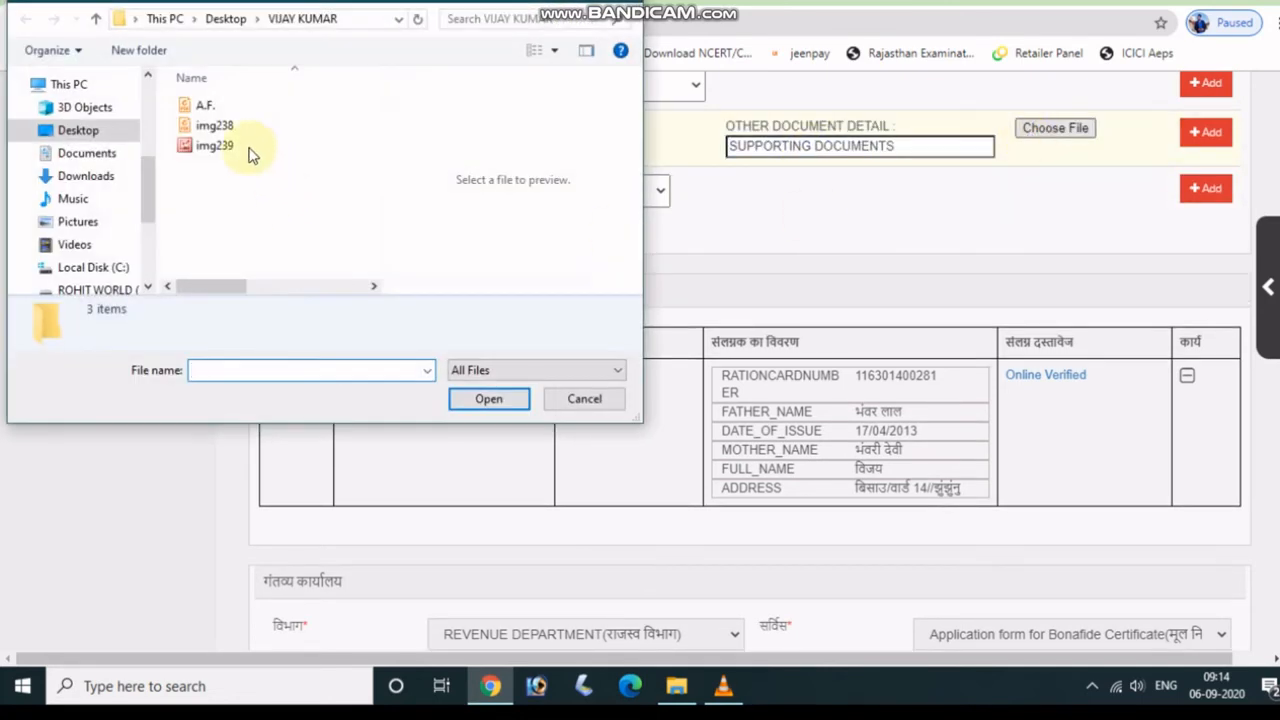
click(240, 126)
click(488, 399)
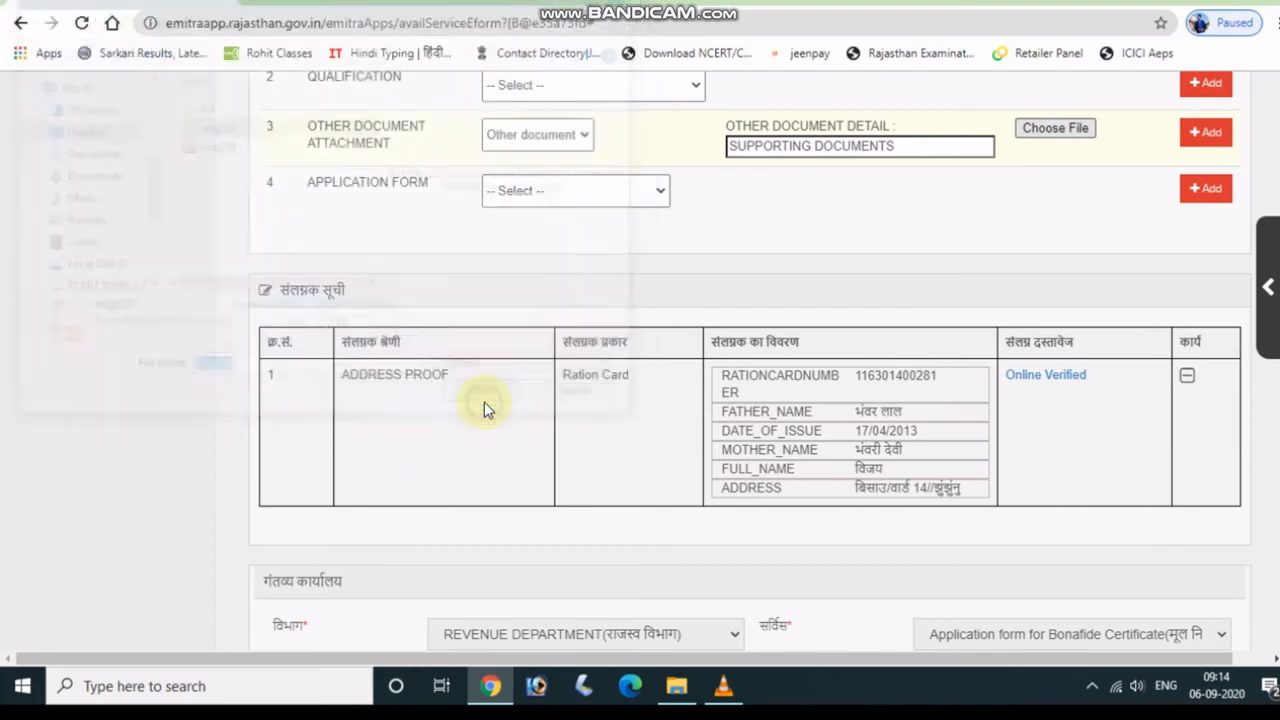
Attach the A.F. file as the Scan Copy of application form named APPLICATION FORM.
click(641, 193)
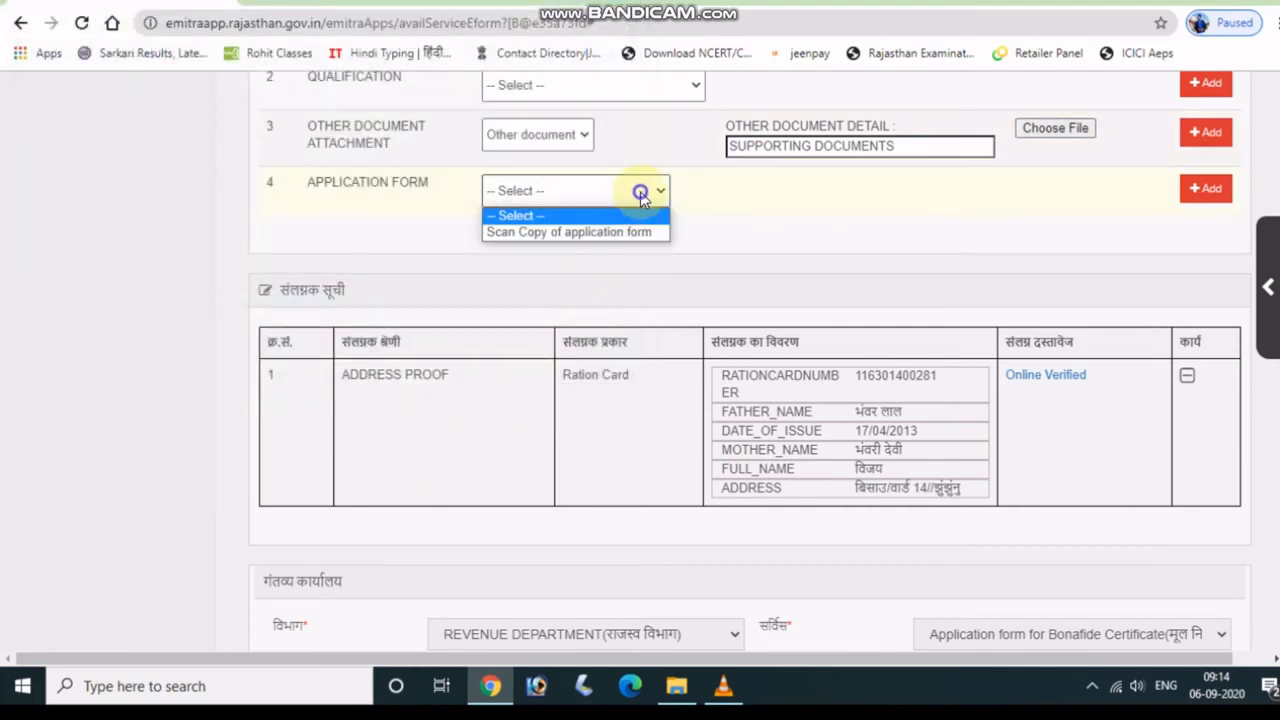
click(543, 232)
click(808, 201)
click(792, 240)
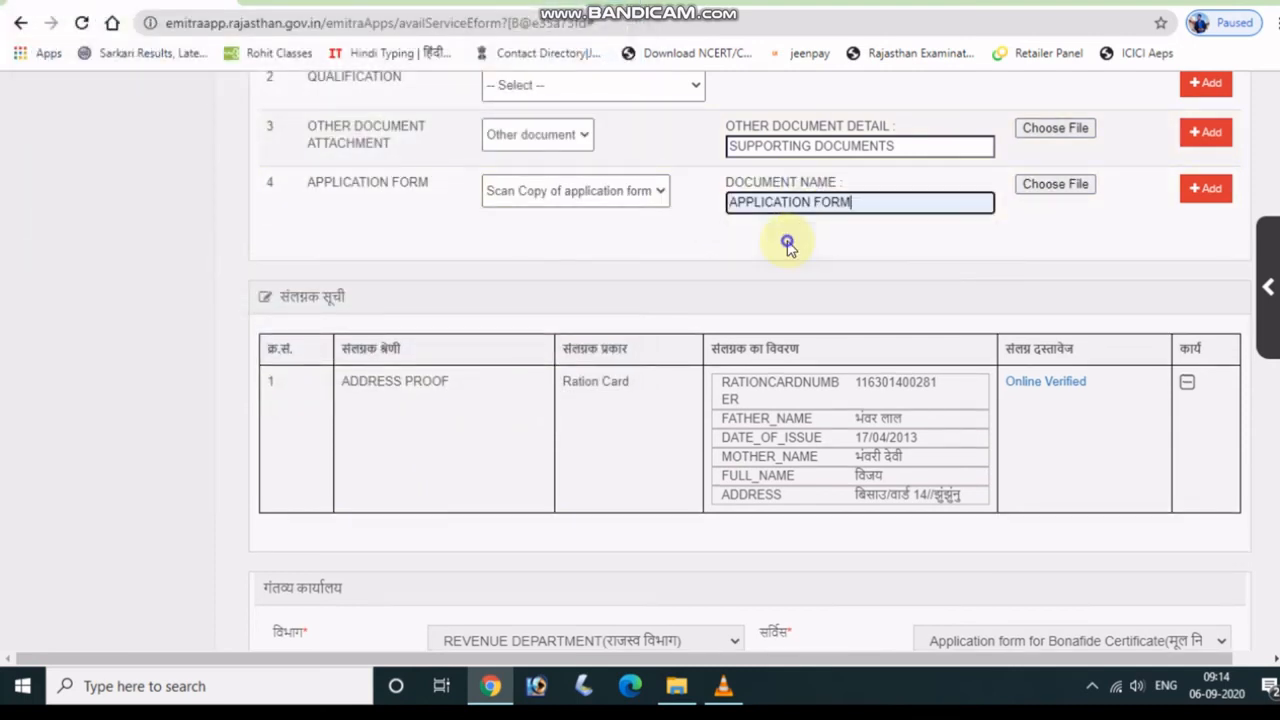
click(1076, 192)
click(270, 106)
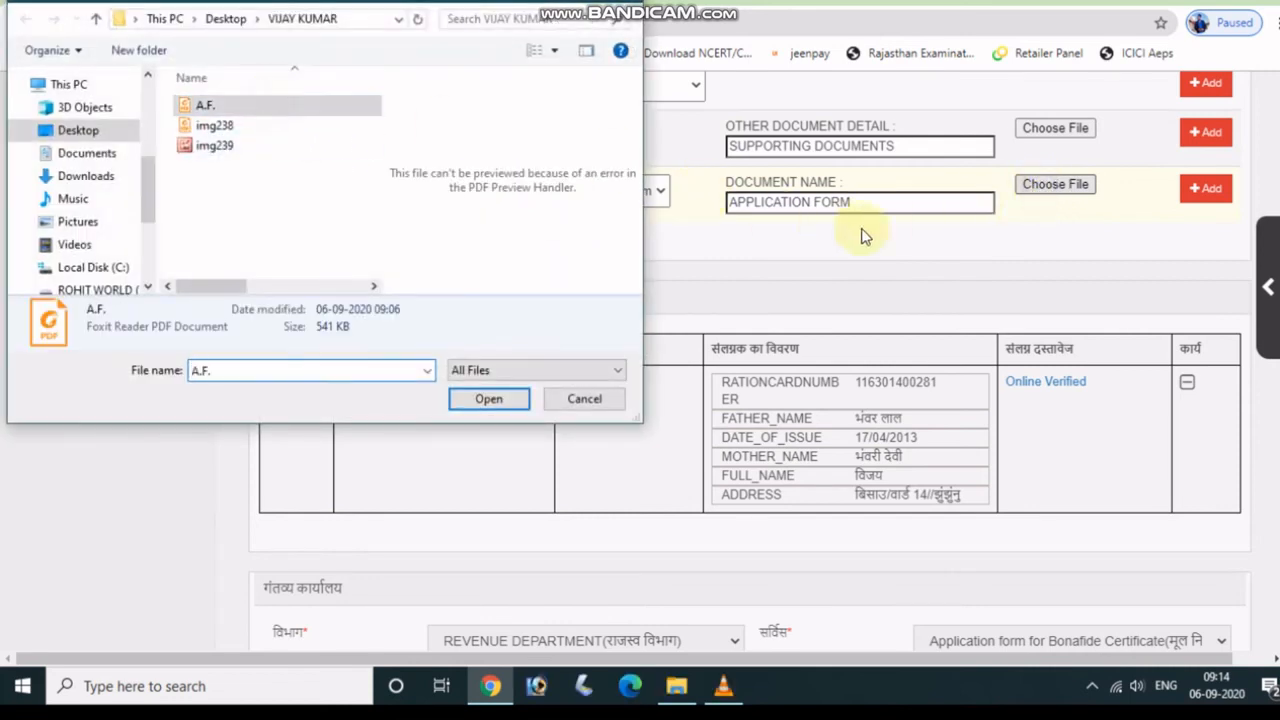
click(507, 400)
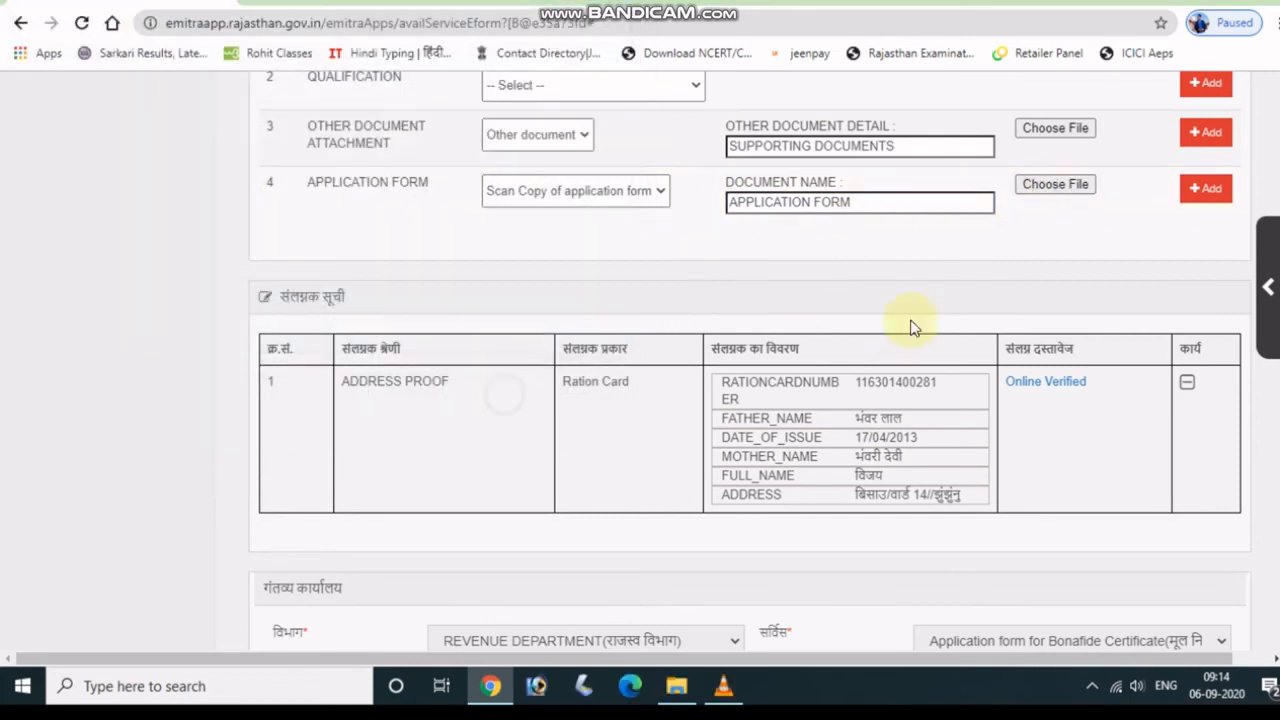
Add the supporting documents and the application form to the attachment list.
click(1195, 133)
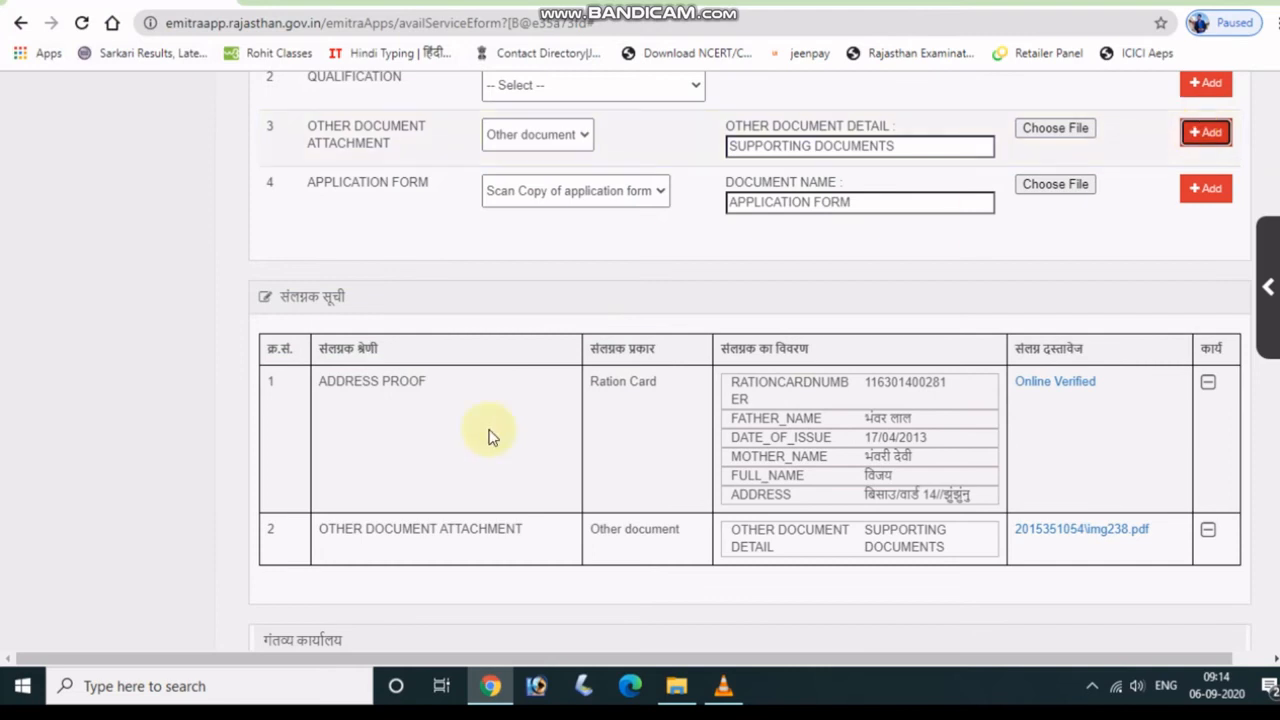
scroll(762, 292, down, 1)
scroll(762, 294, up, 1)
scroll(760, 305, down, 3)
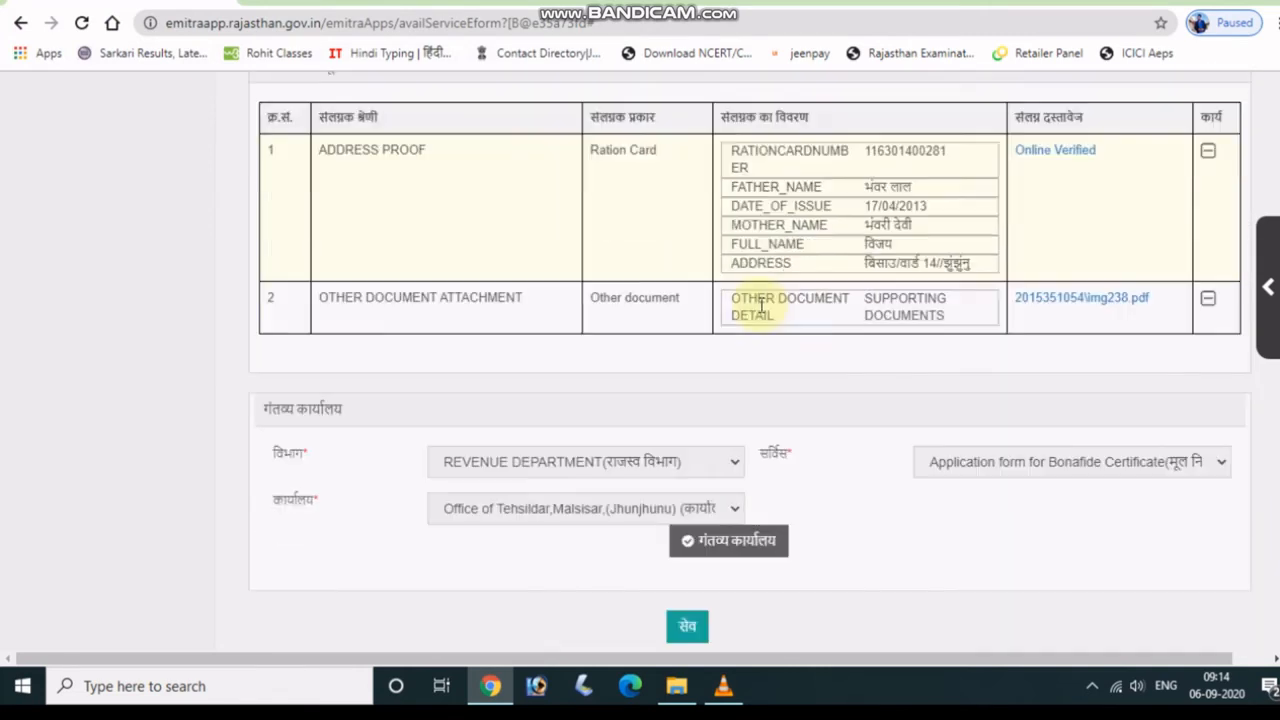
scroll(766, 309, up, 5)
scroll(1134, 380, down, 3)
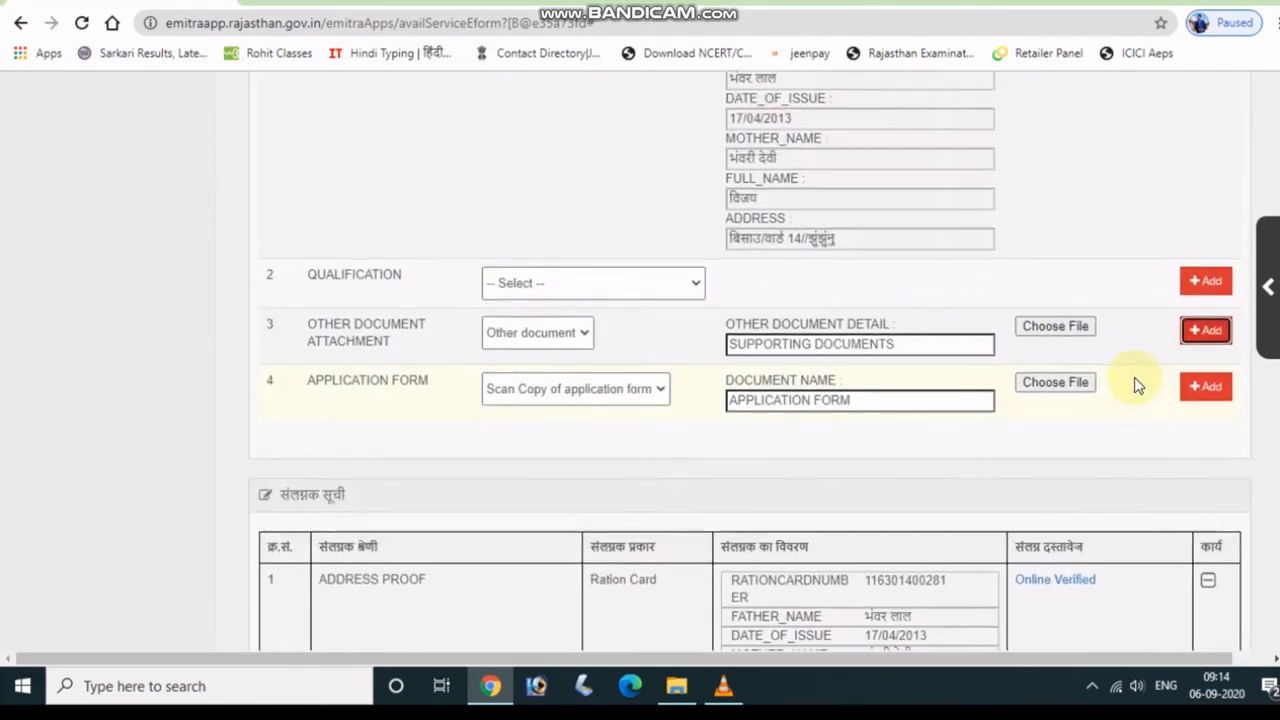
scroll(1149, 274, up, 2)
scroll(1151, 283, down, 2)
scroll(1180, 285, up, 1)
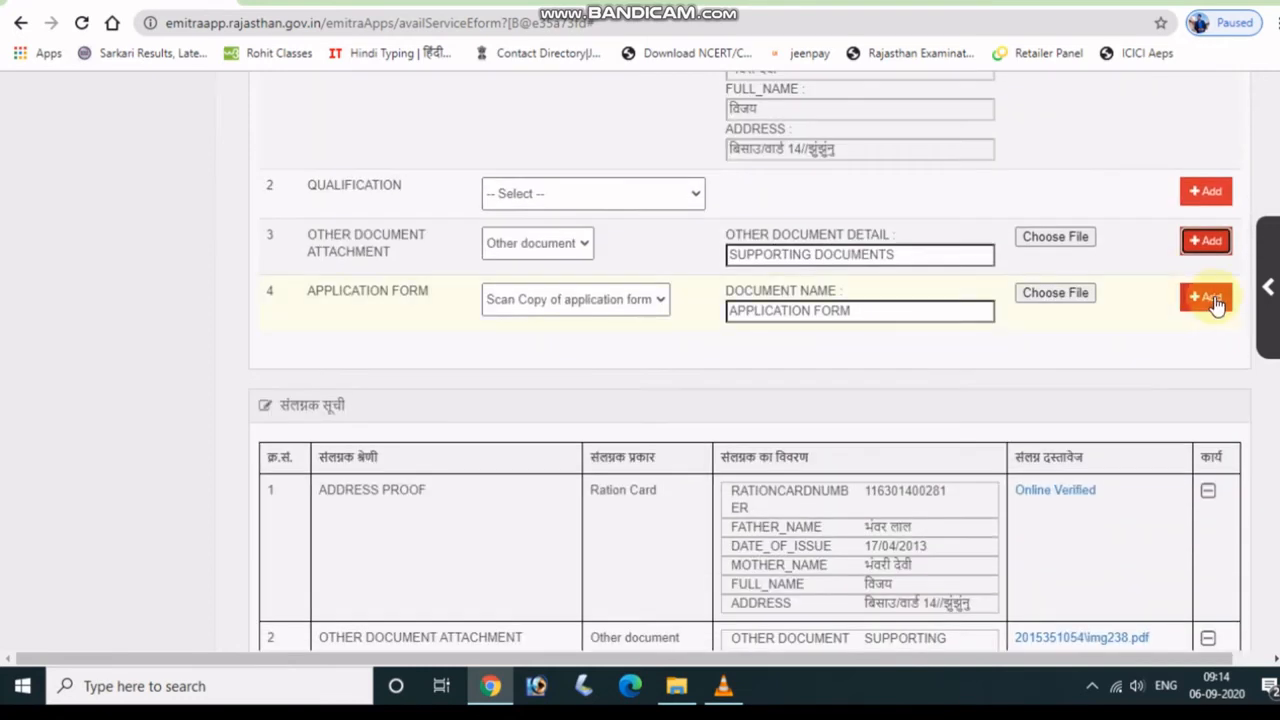
click(1210, 297)
scroll(1042, 296, down, 3)
scroll(716, 350, down, 1)
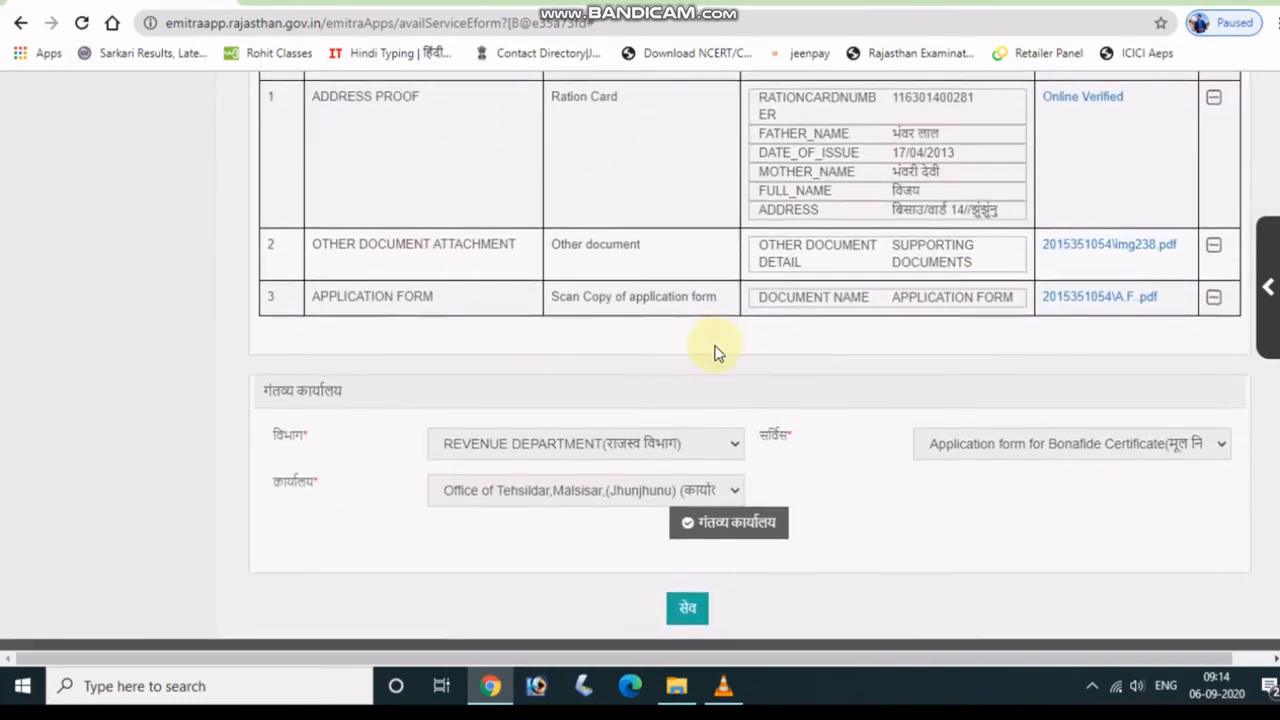
scroll(720, 357, up, 2)
scroll(720, 357, down, 2)
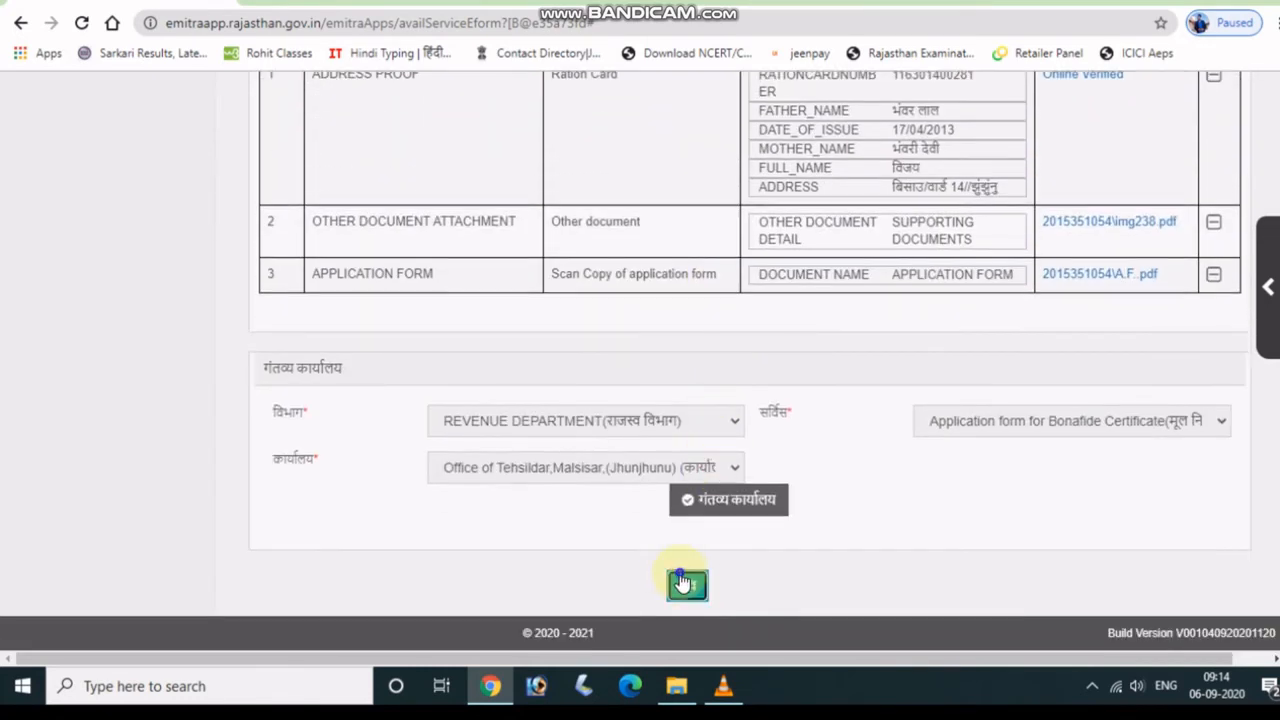
Cancel the first save prompt, review the whole form, then request saving again.
click(680, 575)
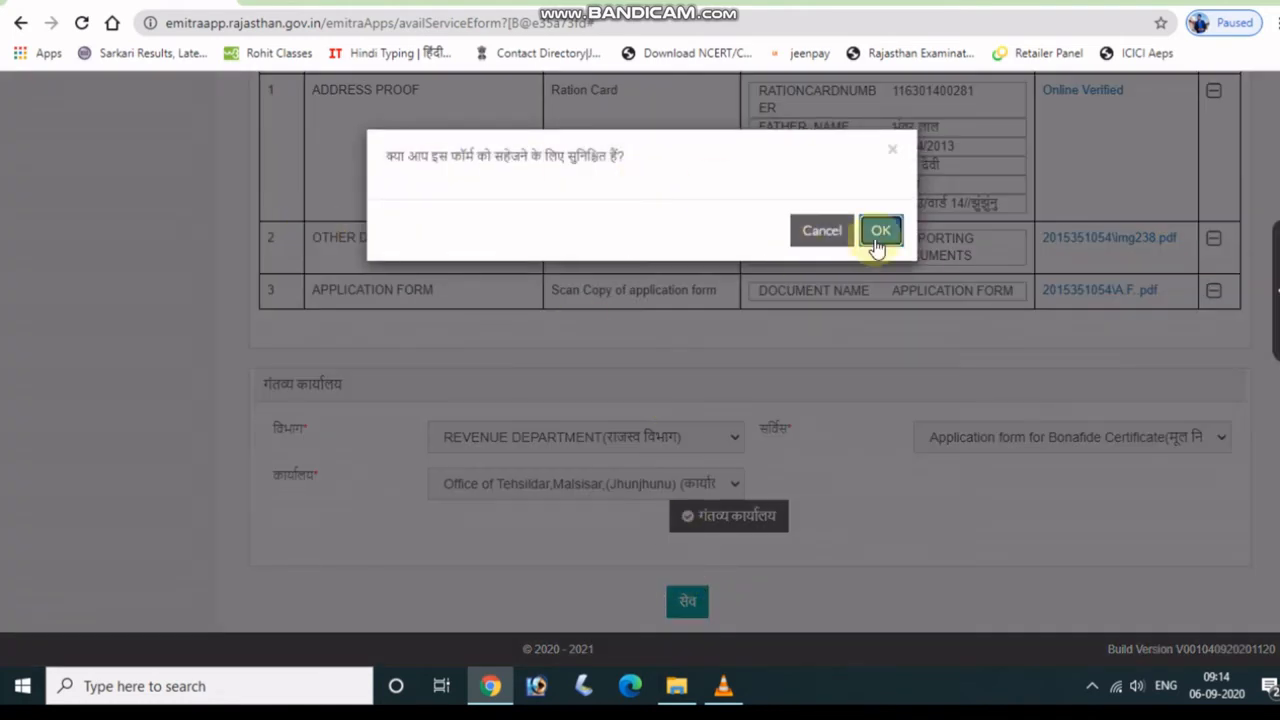
click(892, 150)
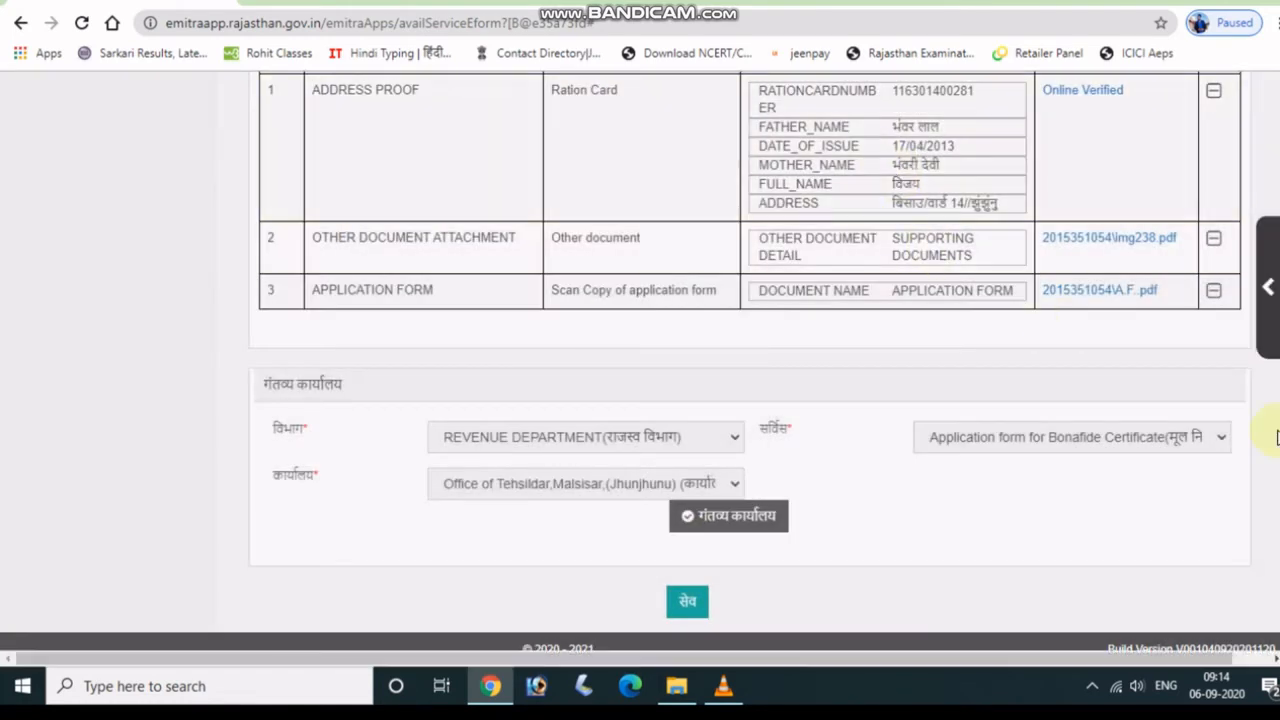
scroll(1240, 330, up, 20)
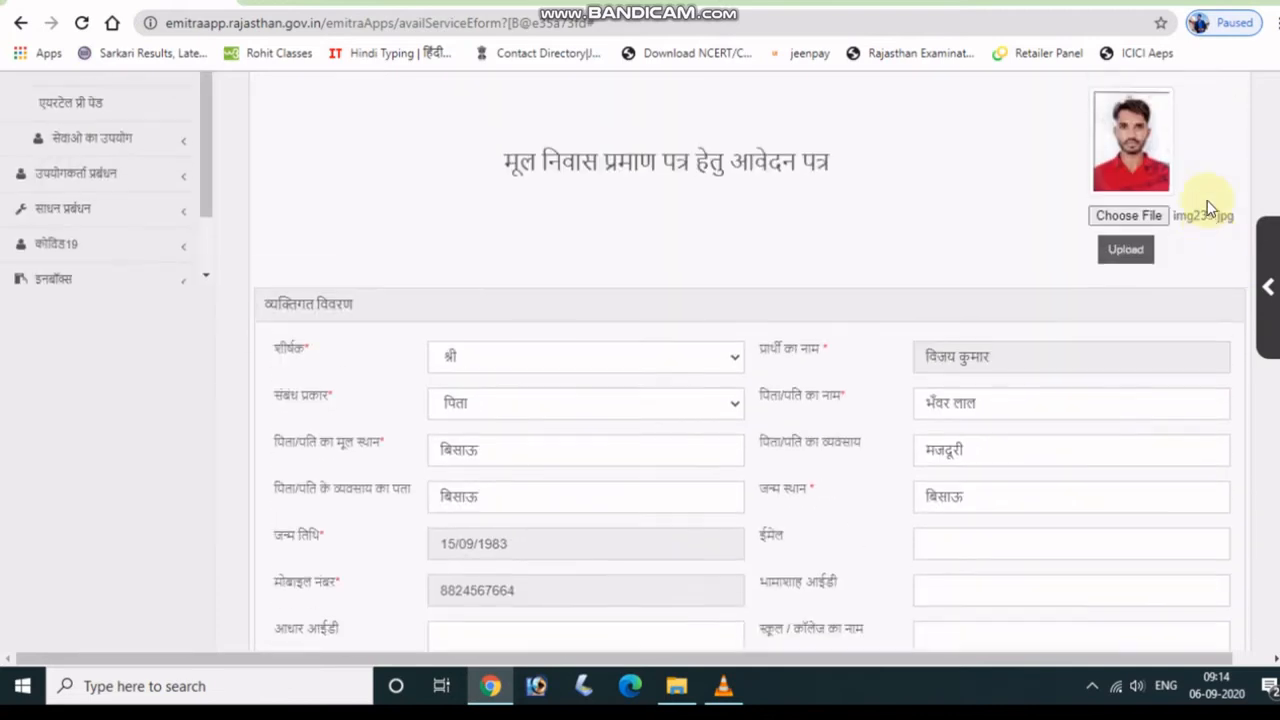
scroll(1204, 203, down, 2)
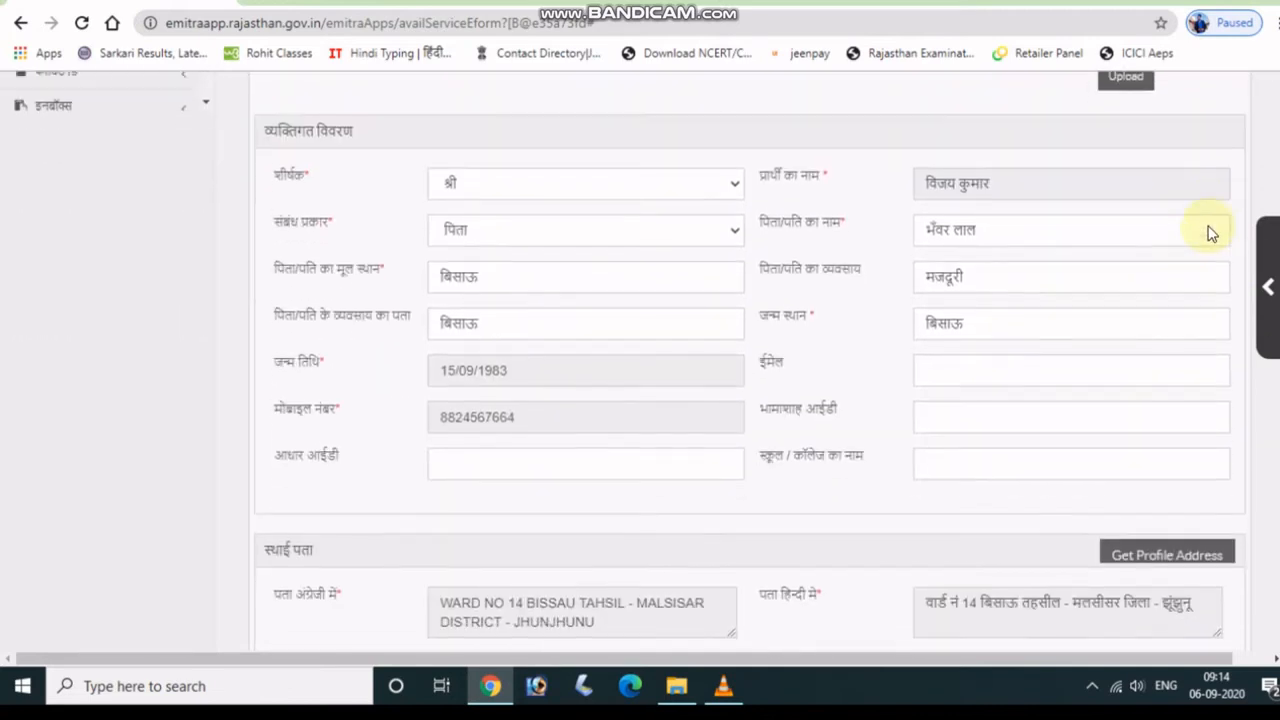
scroll(1212, 237, down, 1)
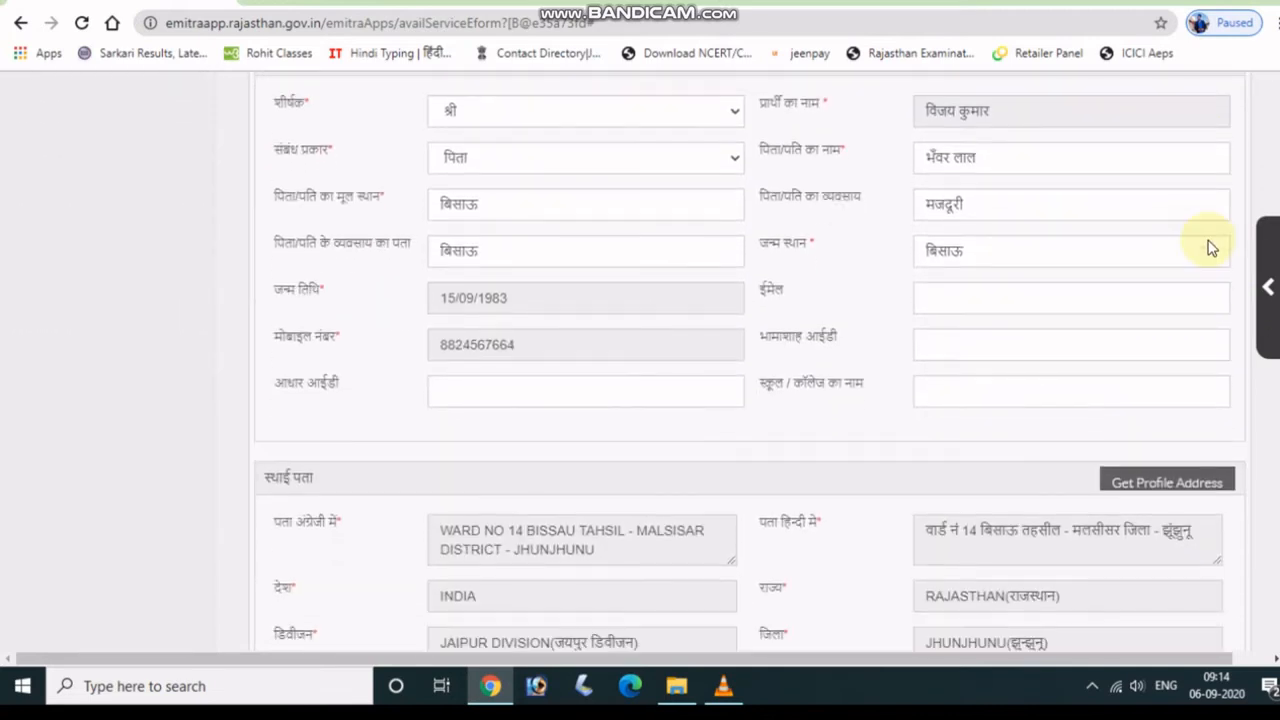
scroll(1210, 247, down, 1)
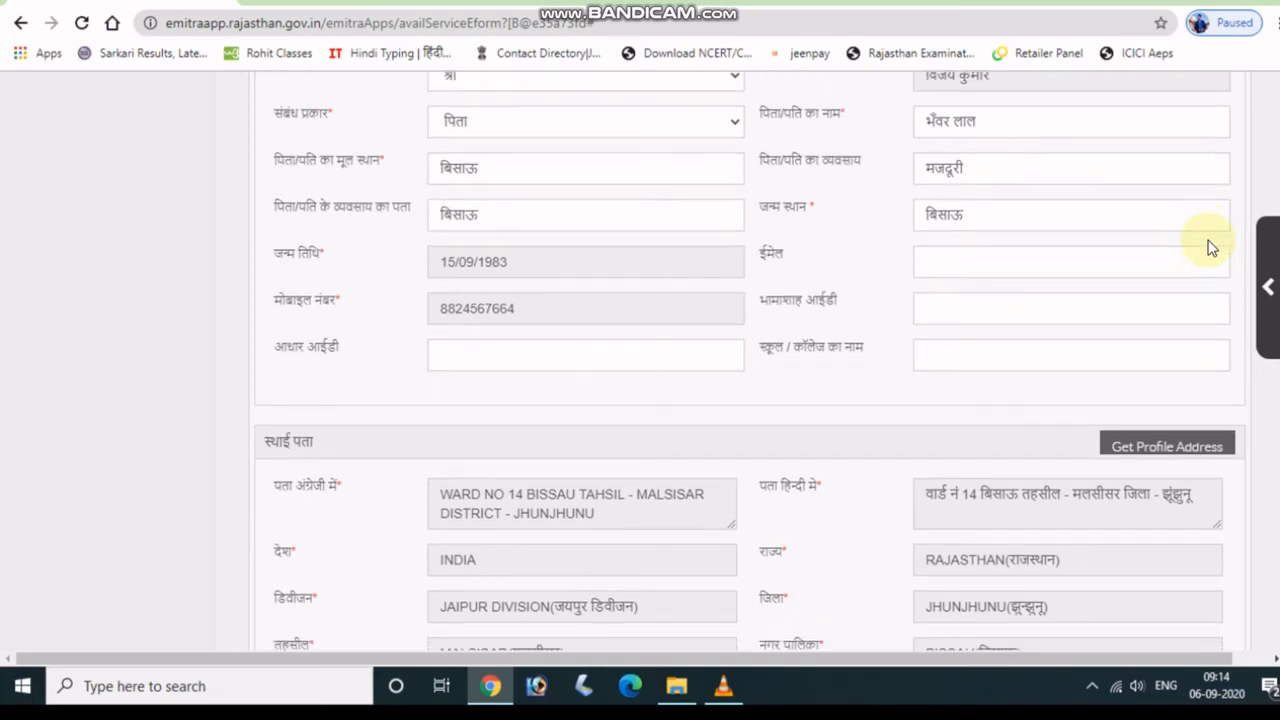
scroll(1211, 248, down, 1)
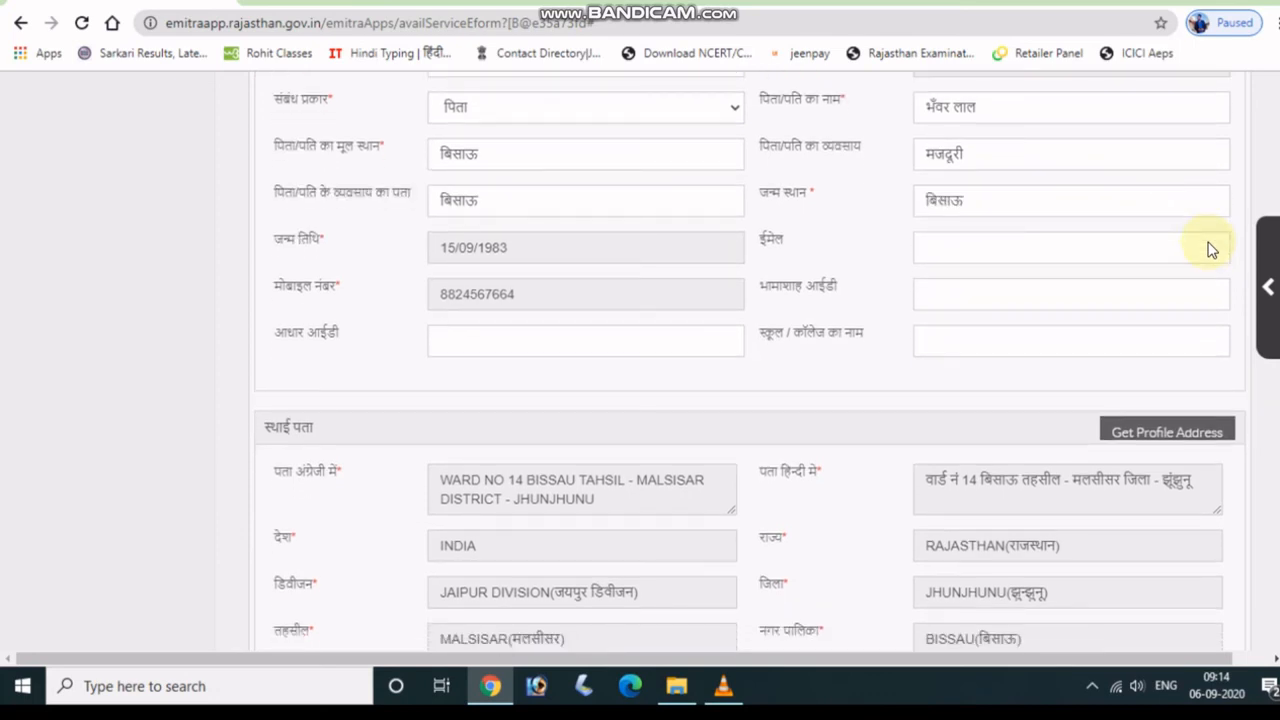
scroll(1210, 248, down, 4)
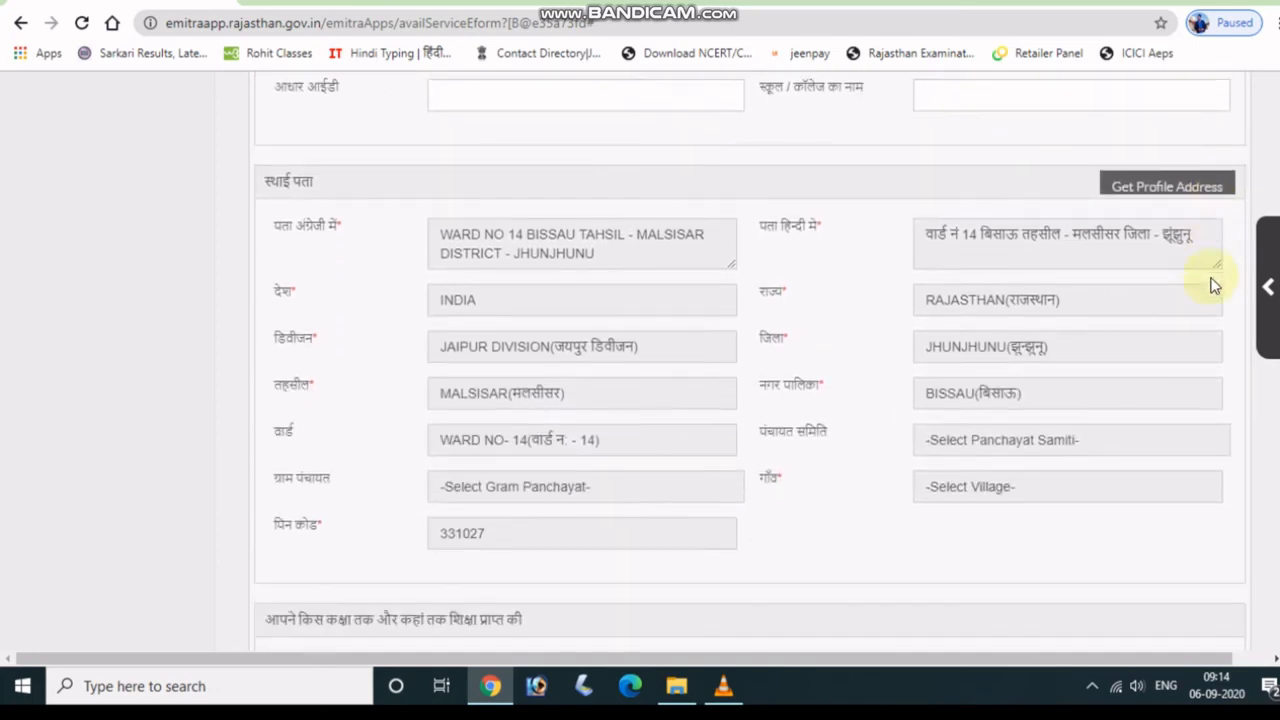
scroll(1210, 285, down, 10)
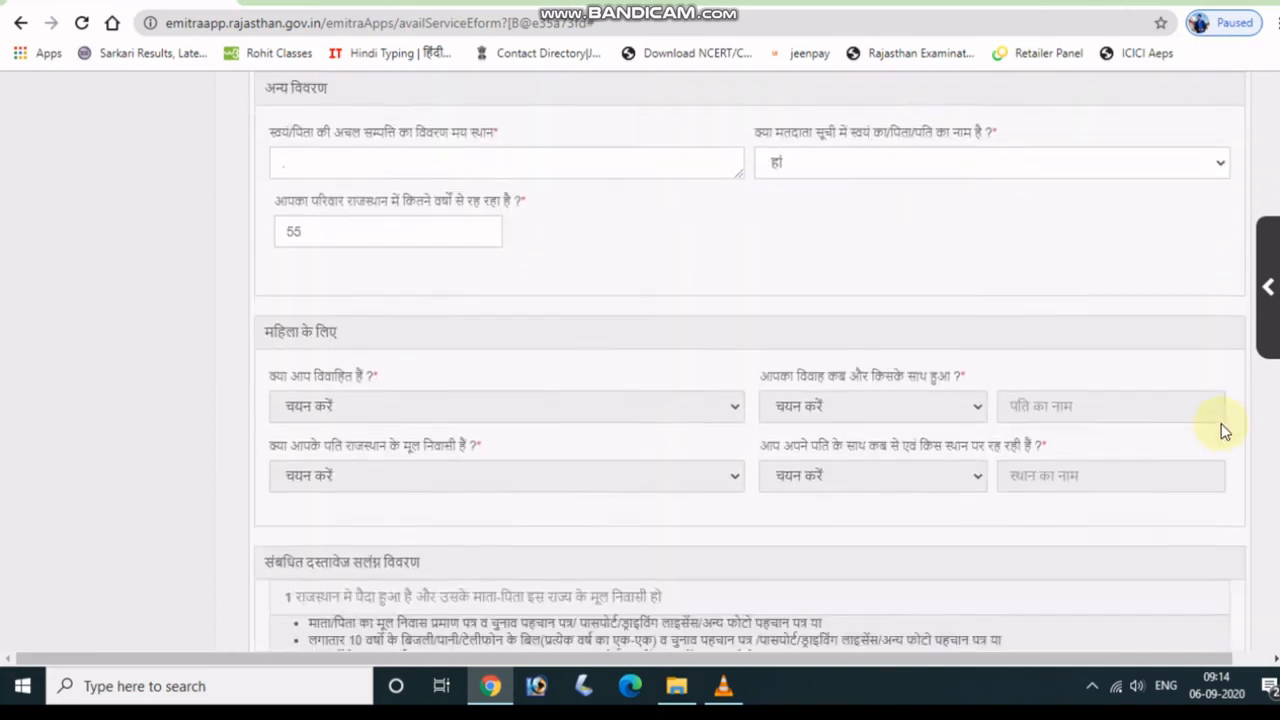
scroll(1221, 425, down, 7)
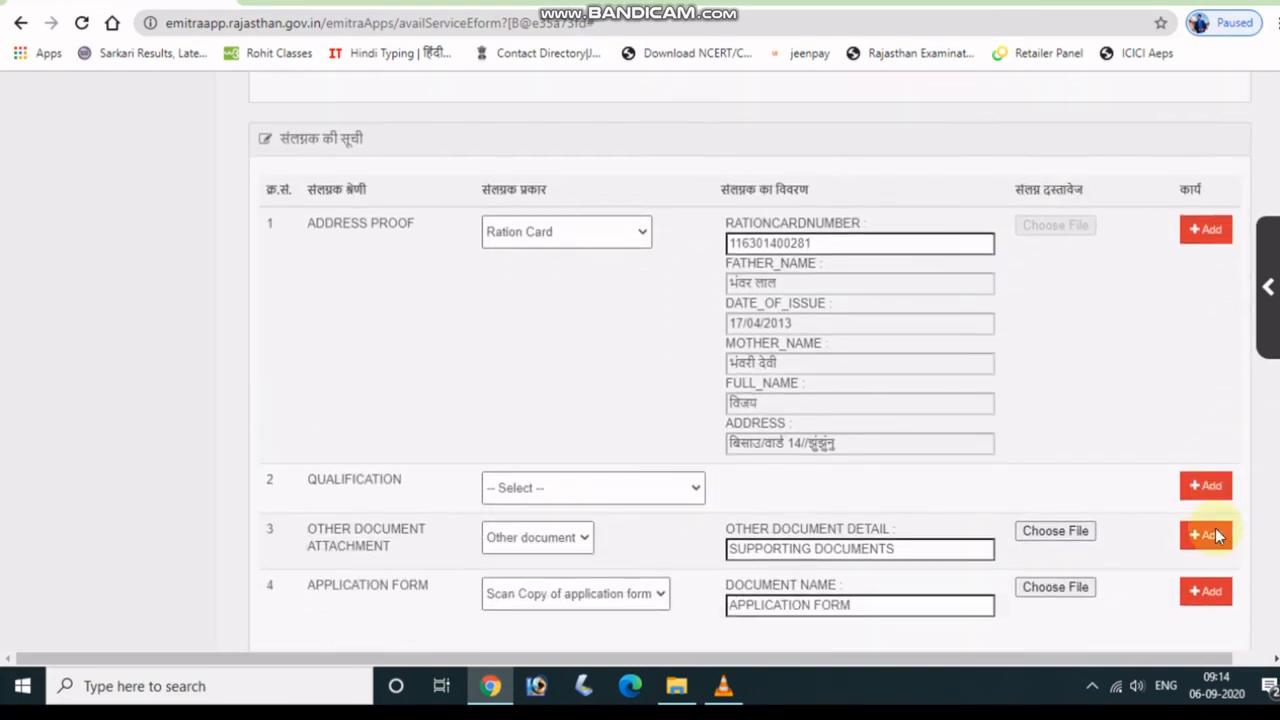
scroll(1217, 537, down, 8)
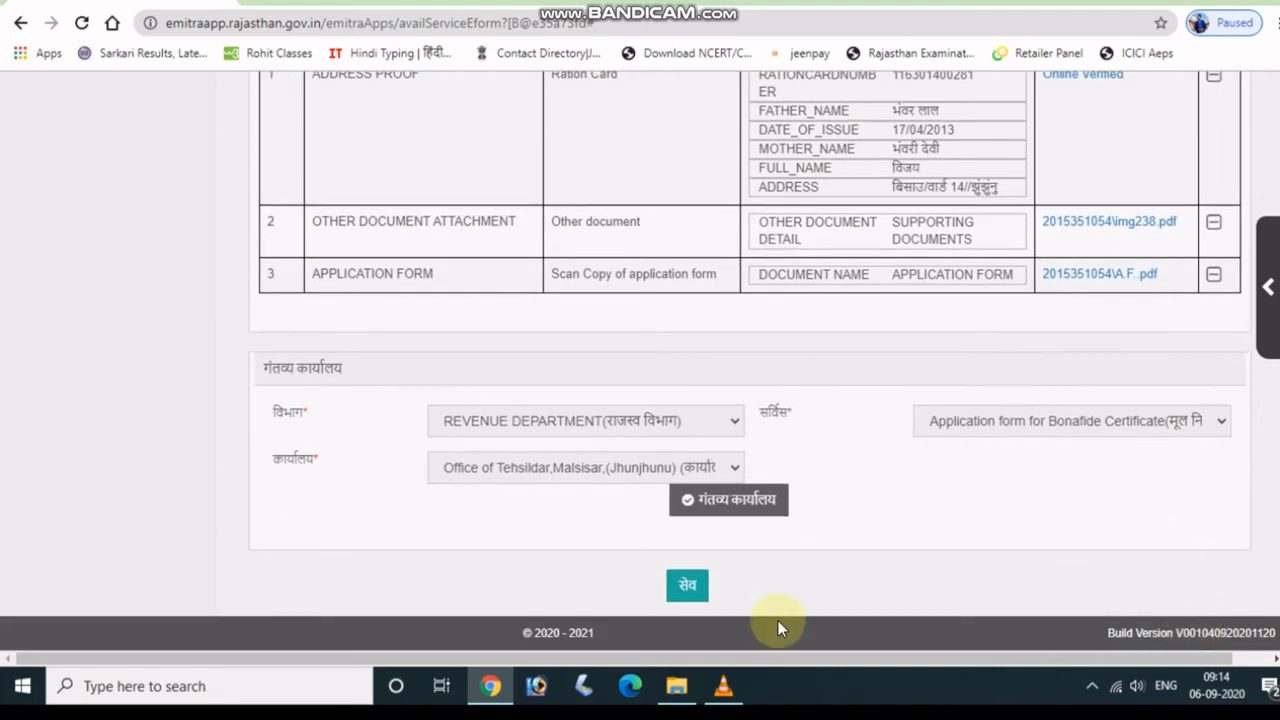
click(680, 594)
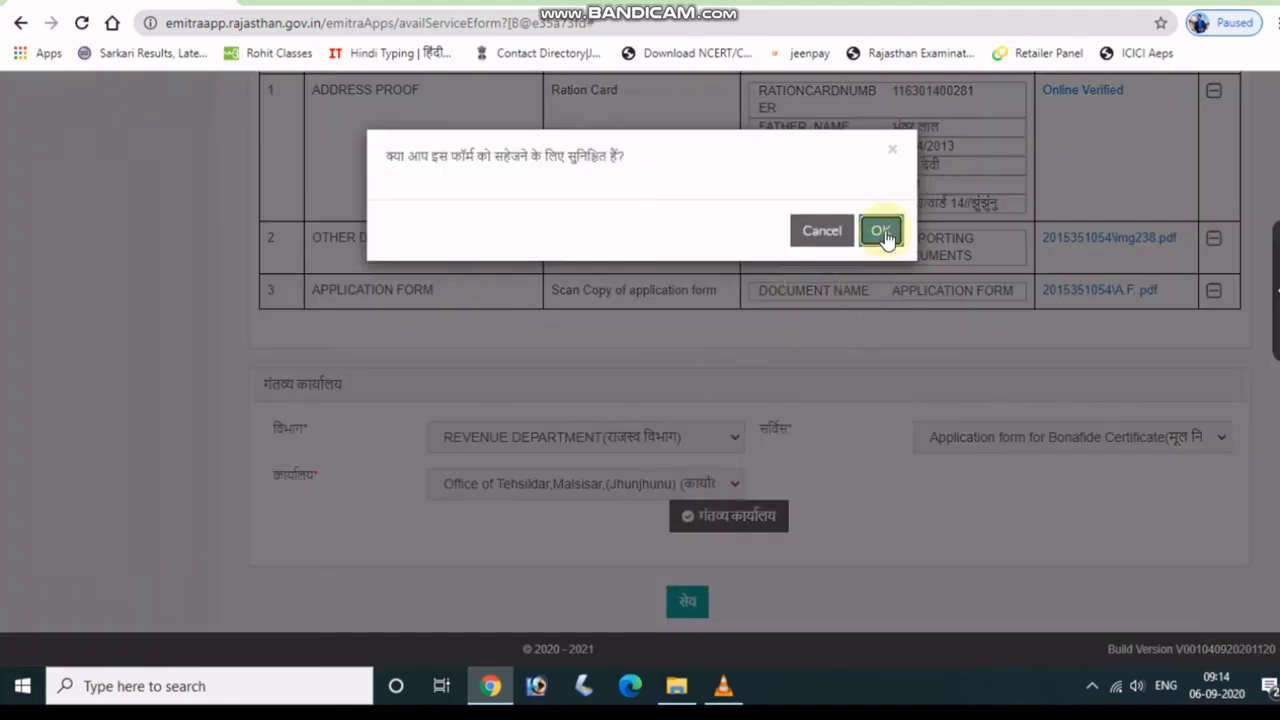
Confirm the save, proceed to payment, and generate the bill showing a 50.00 kiosk fee.
click(882, 231)
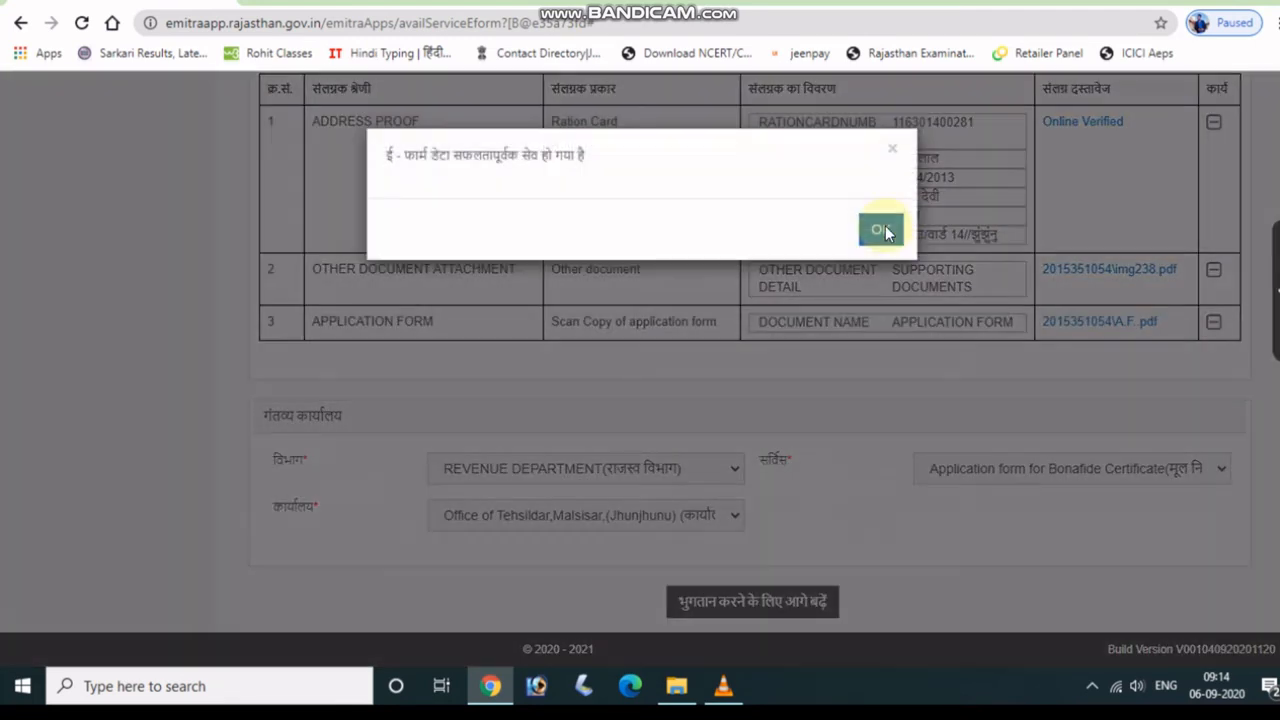
click(876, 232)
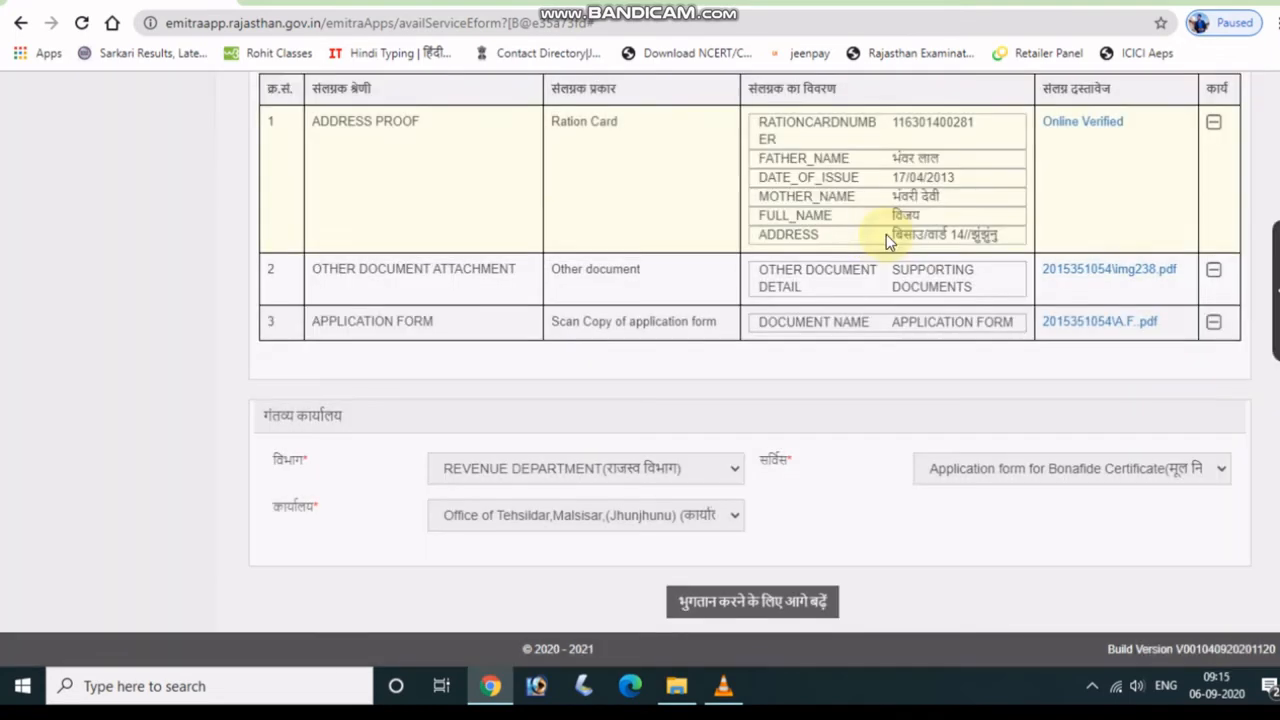
click(769, 580)
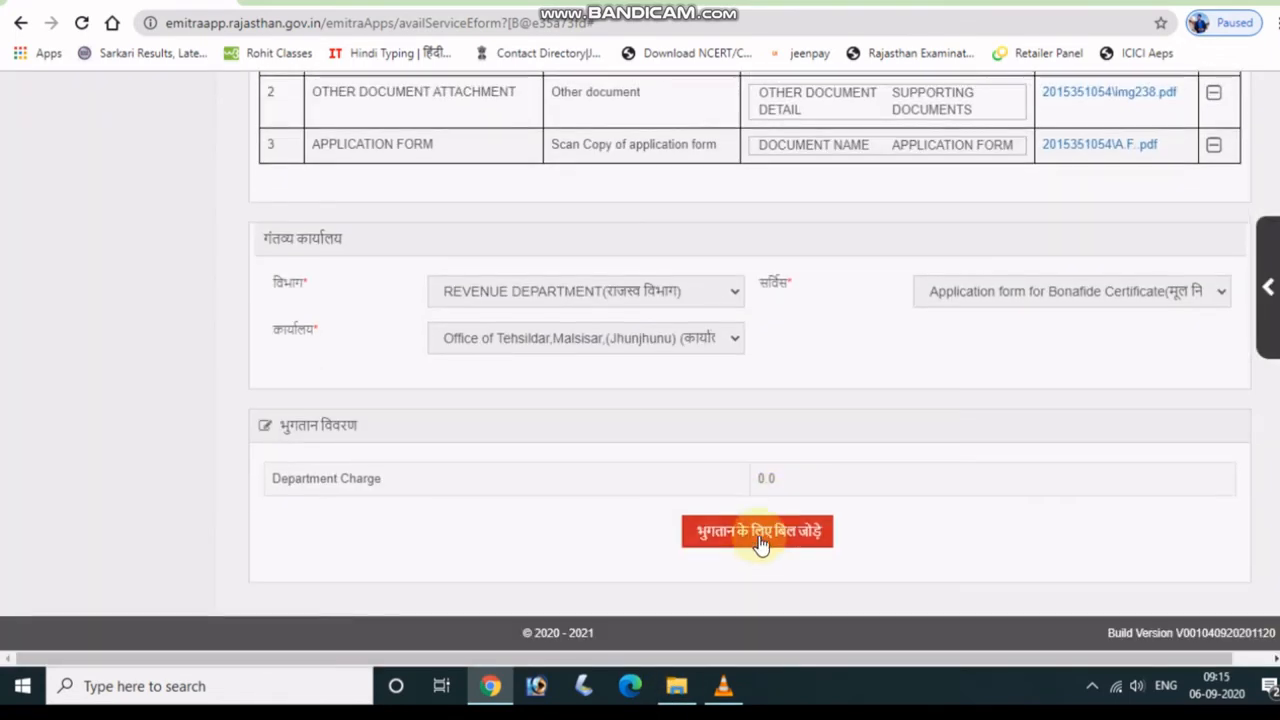
click(760, 535)
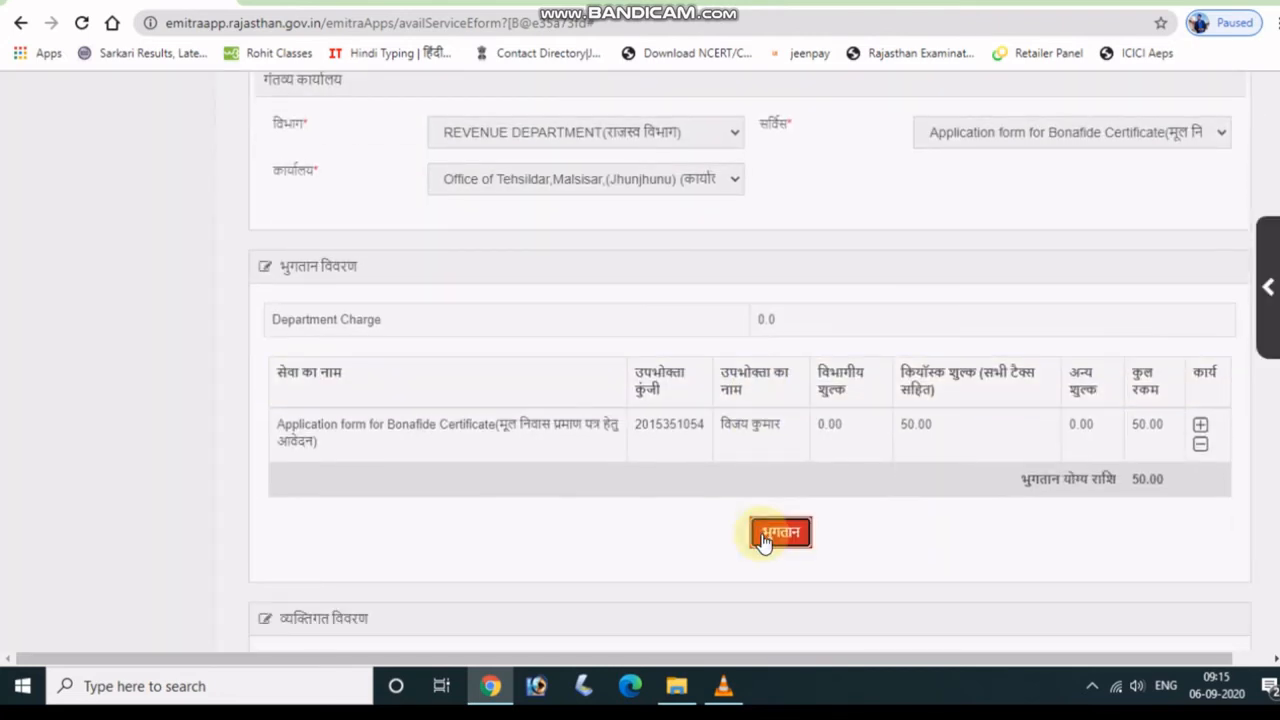
scroll(766, 530, down, 2)
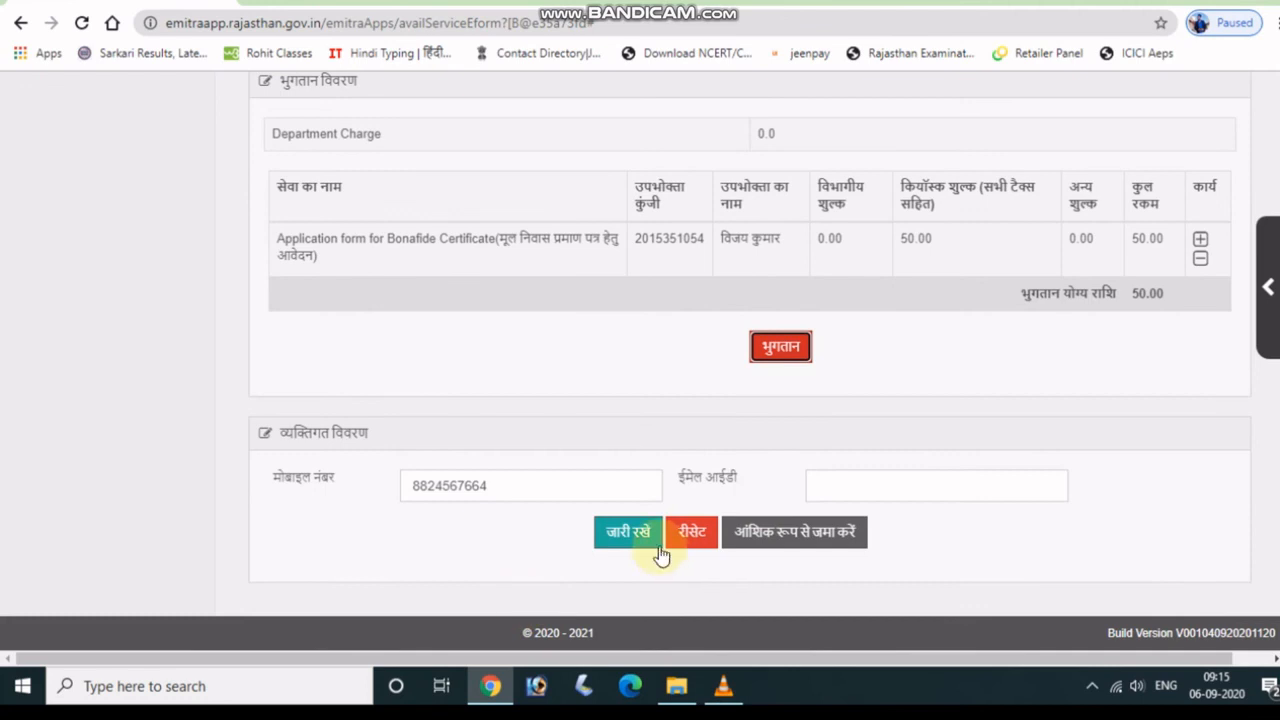
Pay the 50.00 fee by wallet and view the SUCCESS receipt.
click(640, 535)
click(640, 536)
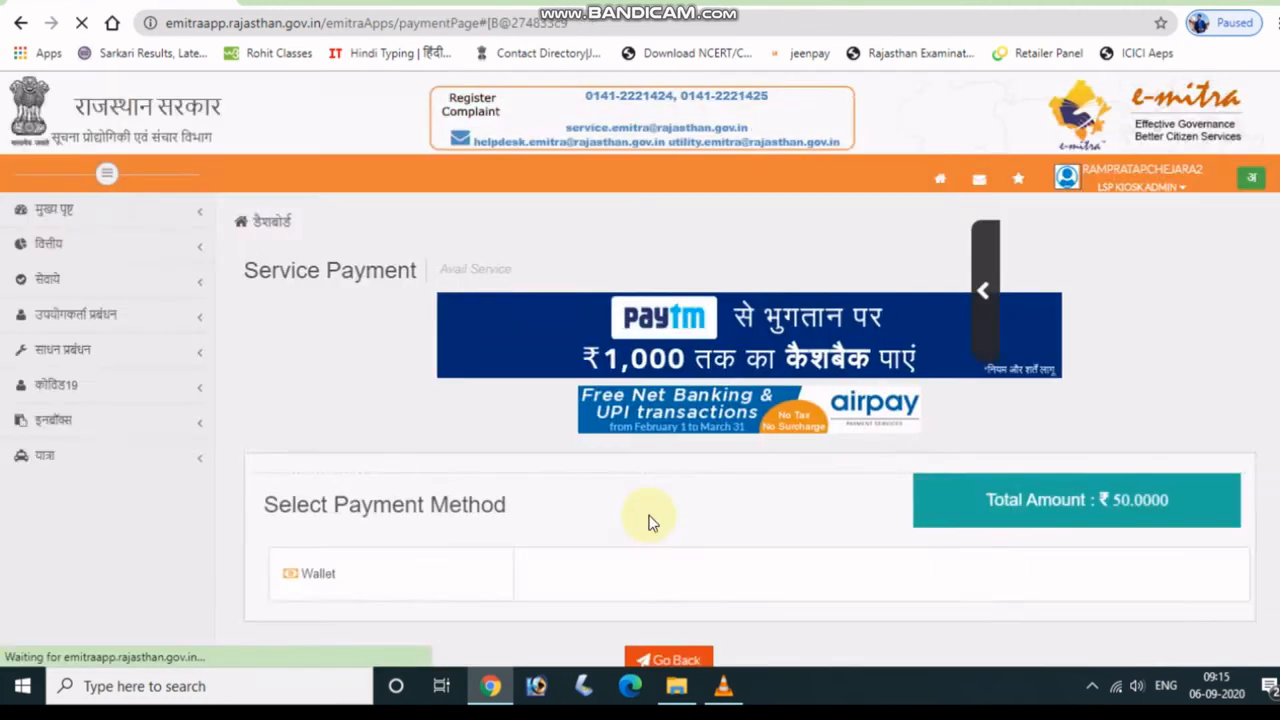
scroll(649, 523, down, 2)
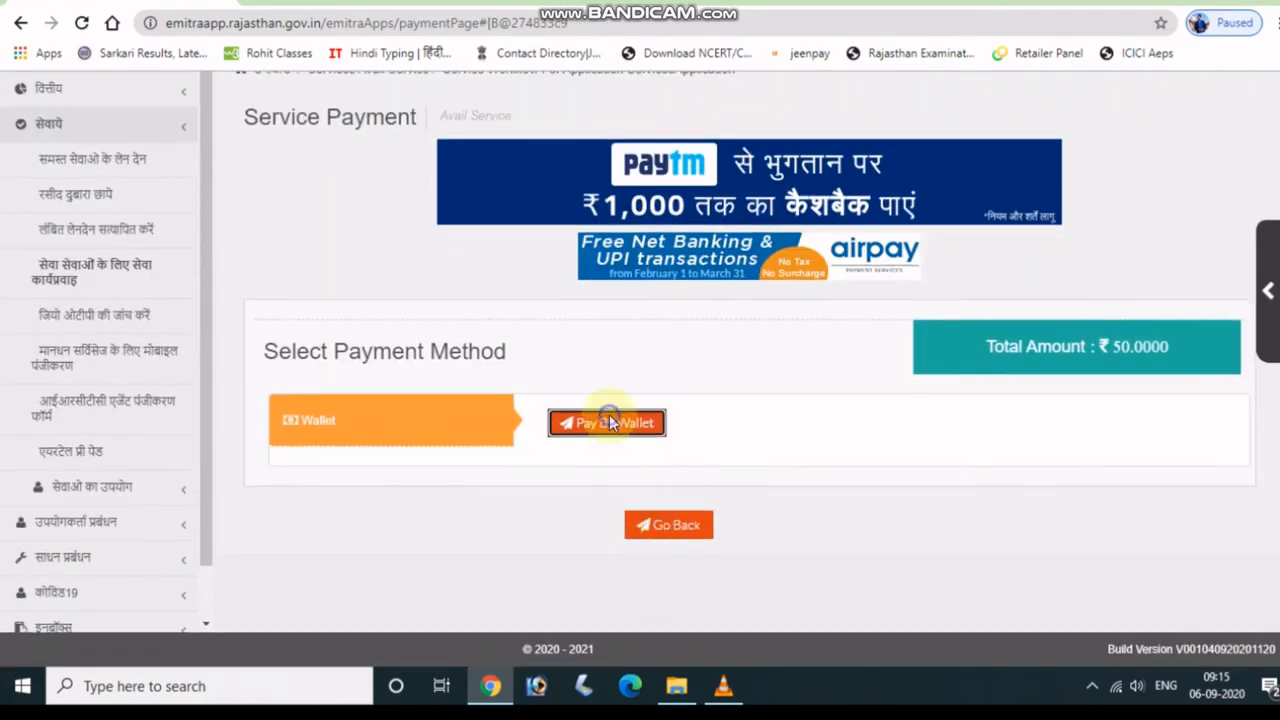
click(610, 422)
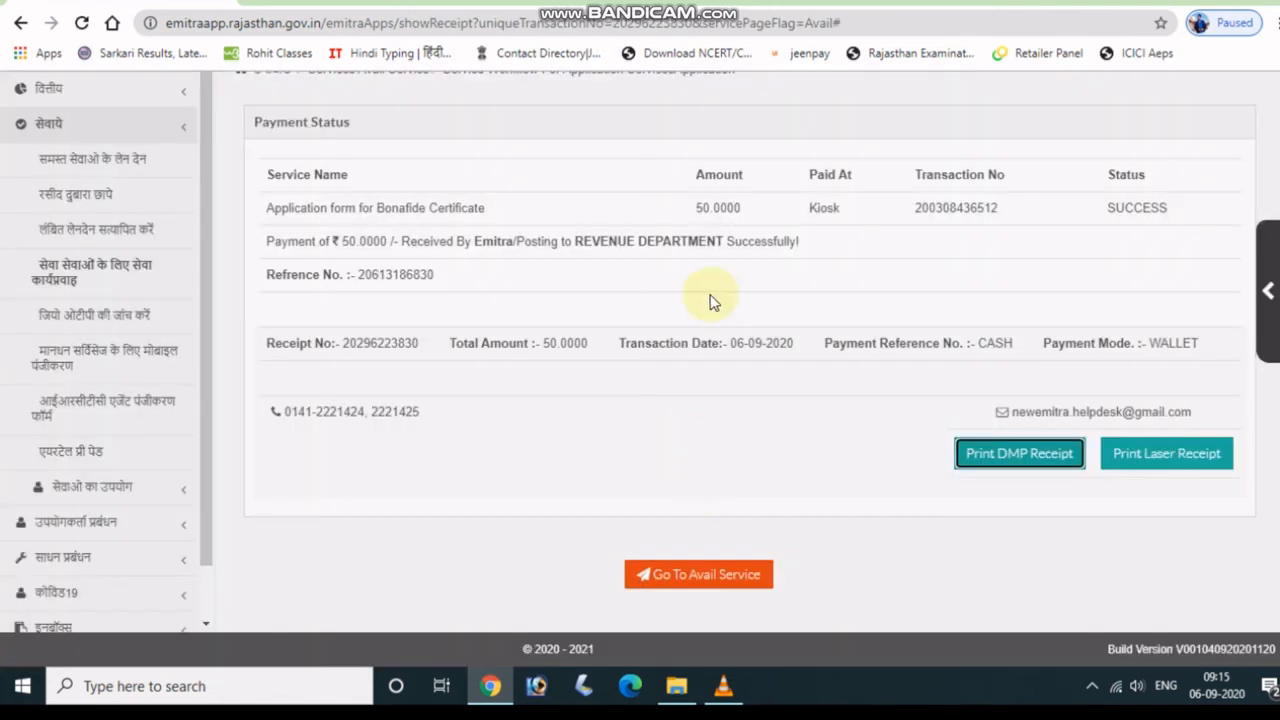
scroll(709, 297, up, 2)
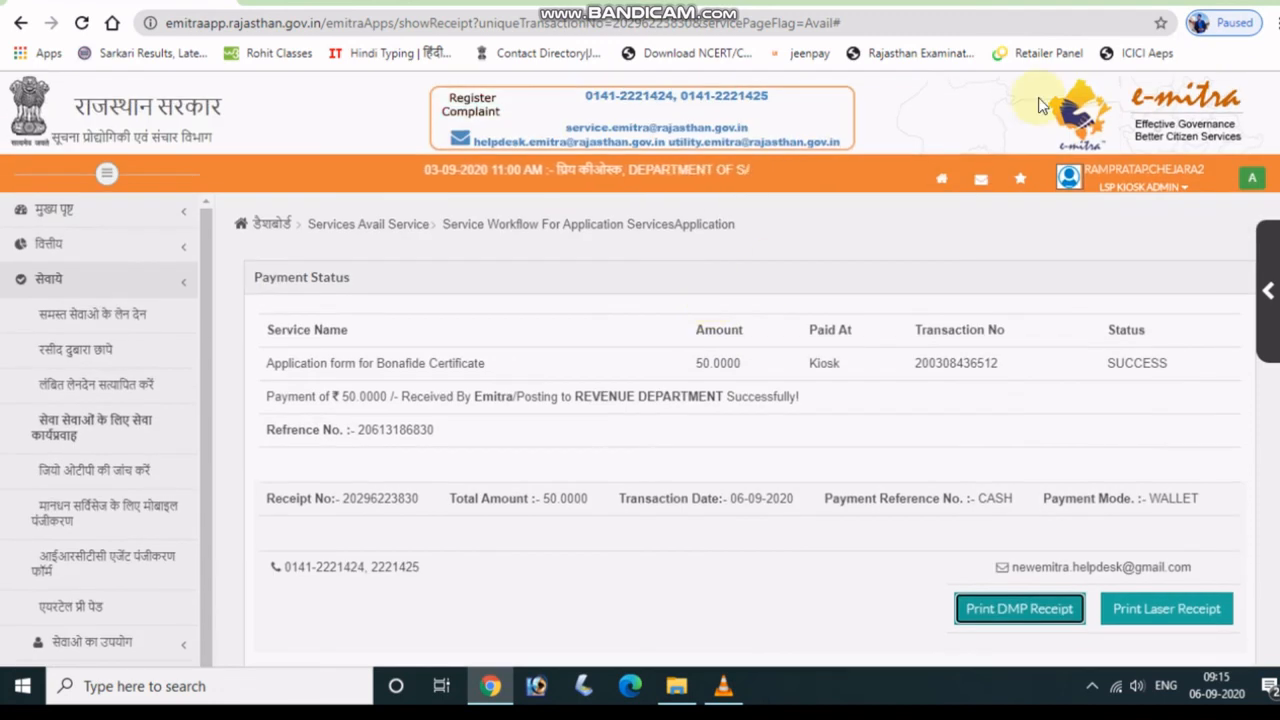